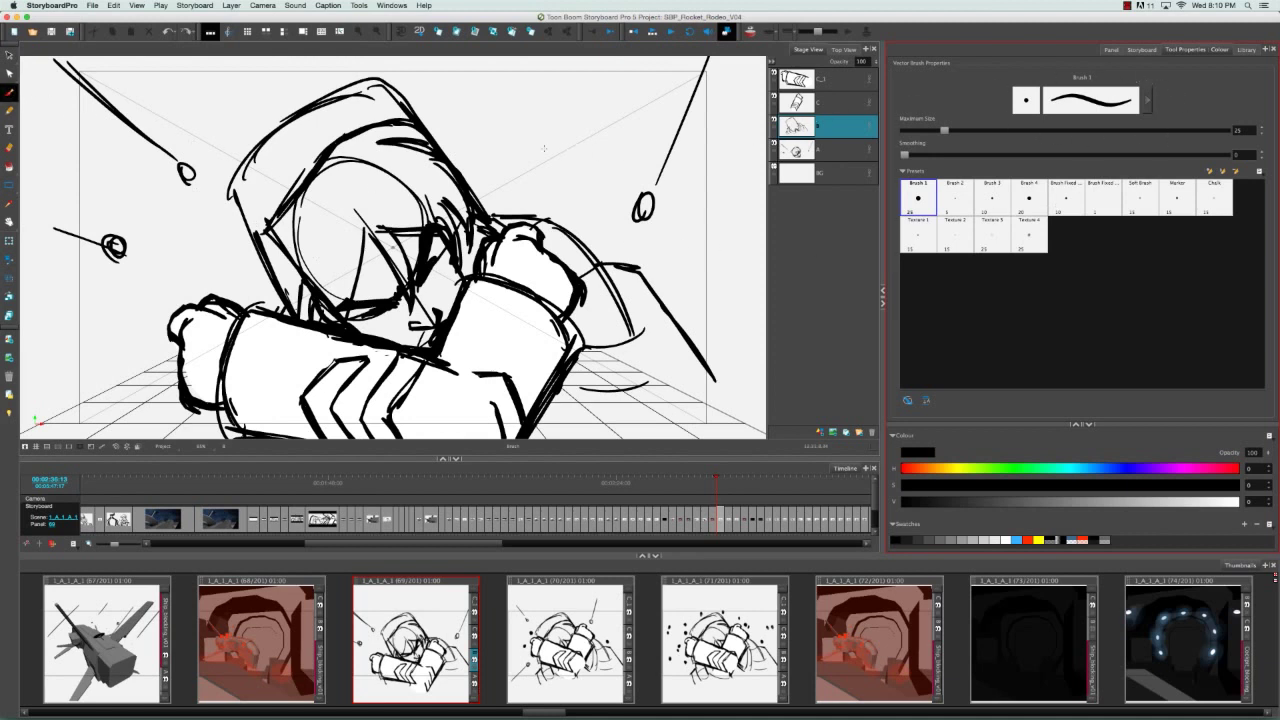
Step: Paint a grey Texture 4 stroke at maximum size 45 in the sky, then add a bitmap layer
left_click_drag(505, 132, 634, 118)
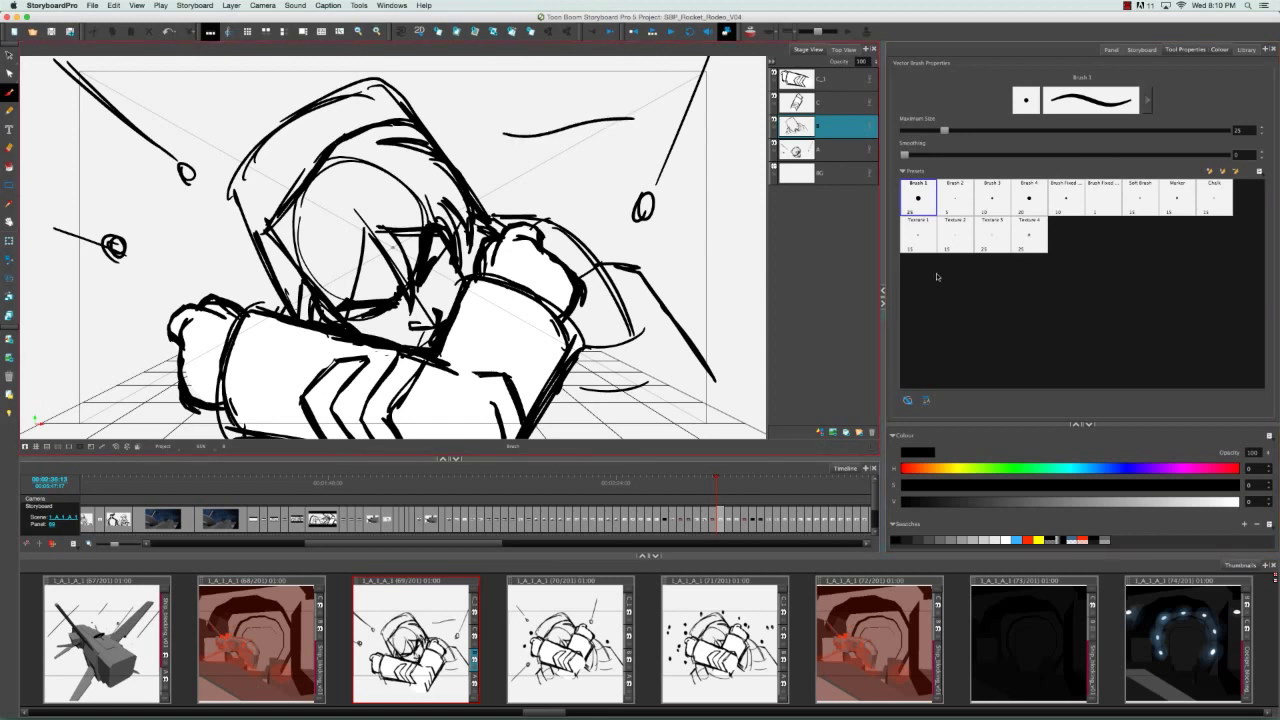
left_click(1021, 245)
left_click_drag(944, 130, 977, 130)
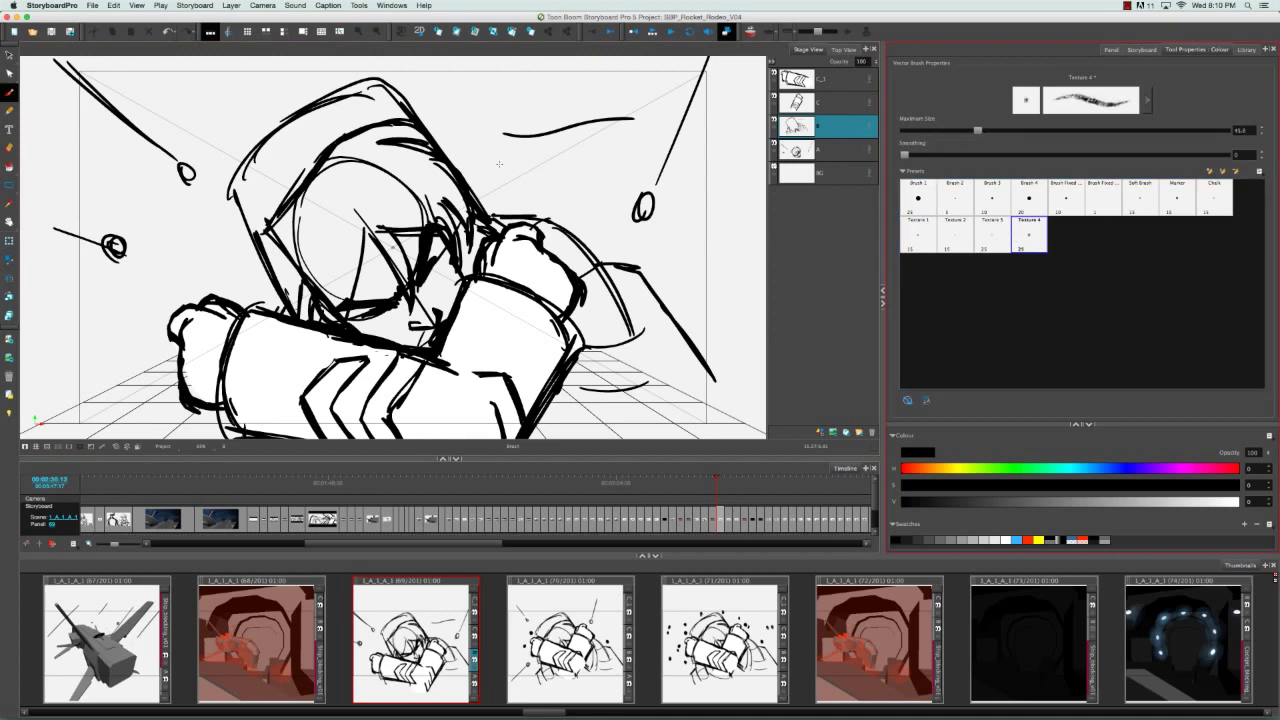
left_click_drag(499, 166, 645, 146)
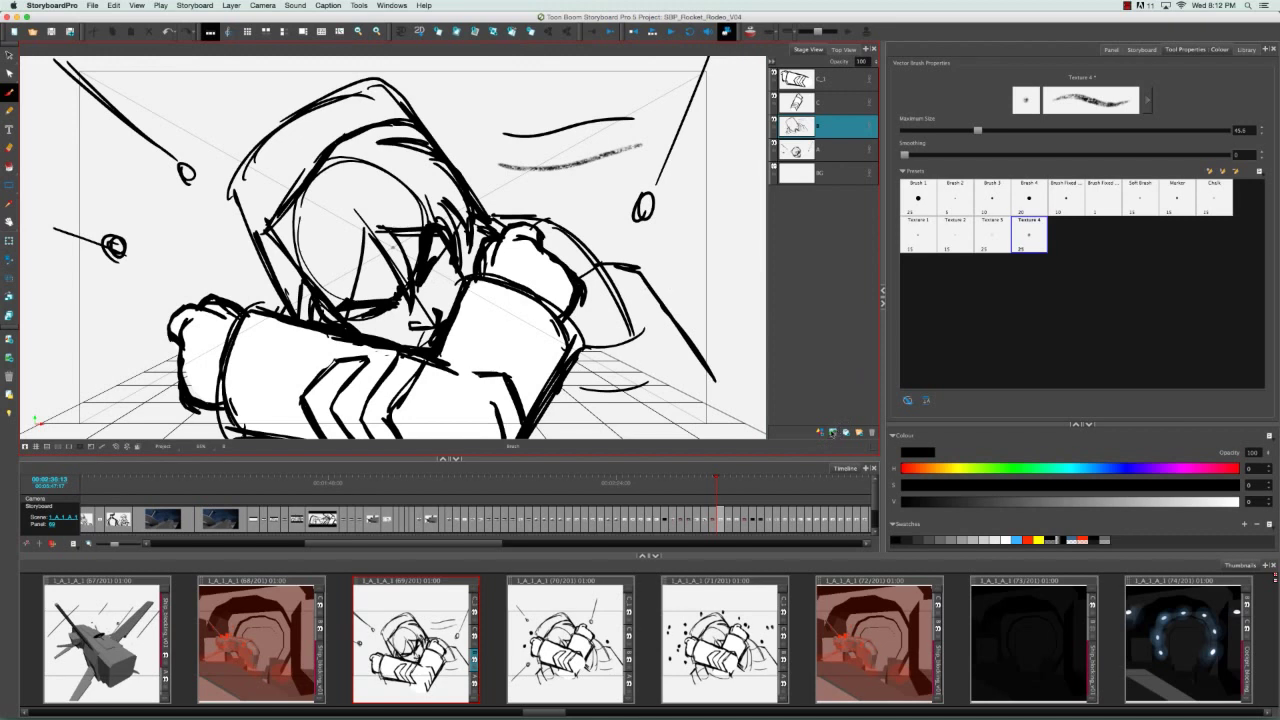
left_click(833, 432)
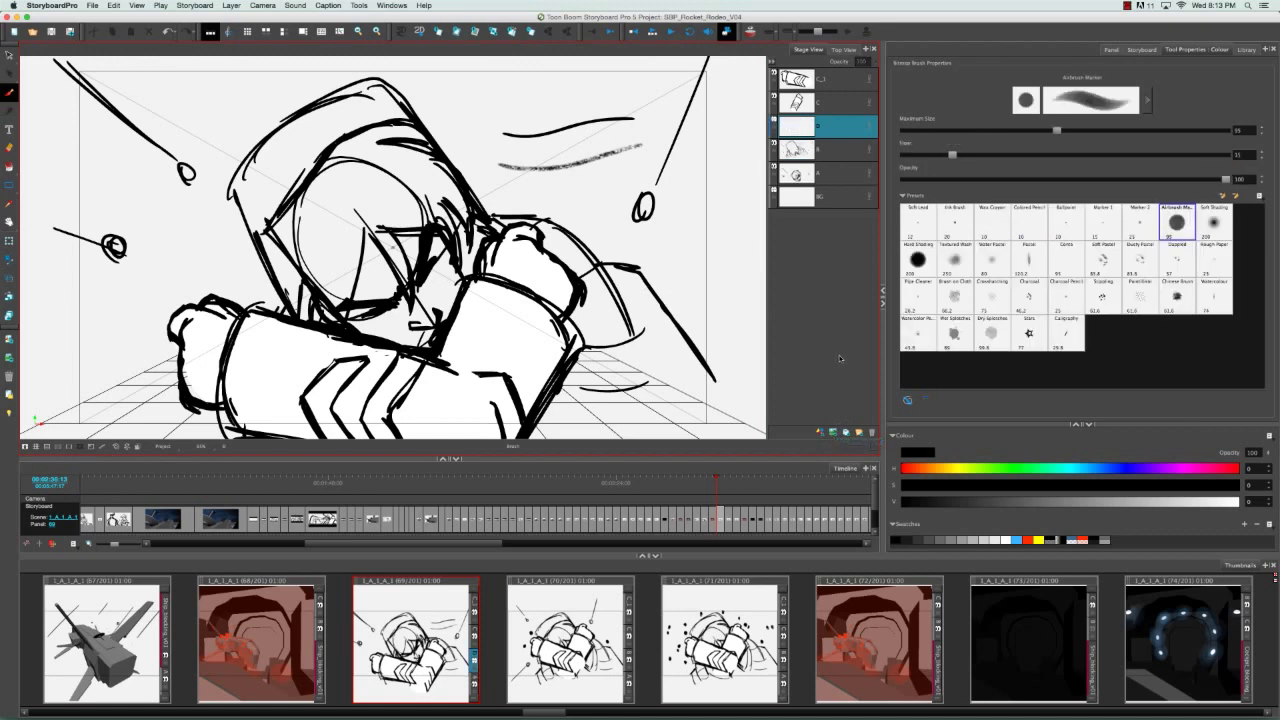
Step: Set the Brush on Cloth preset to muted brown, enlarge it, and shade across the visor
left_click(955, 296)
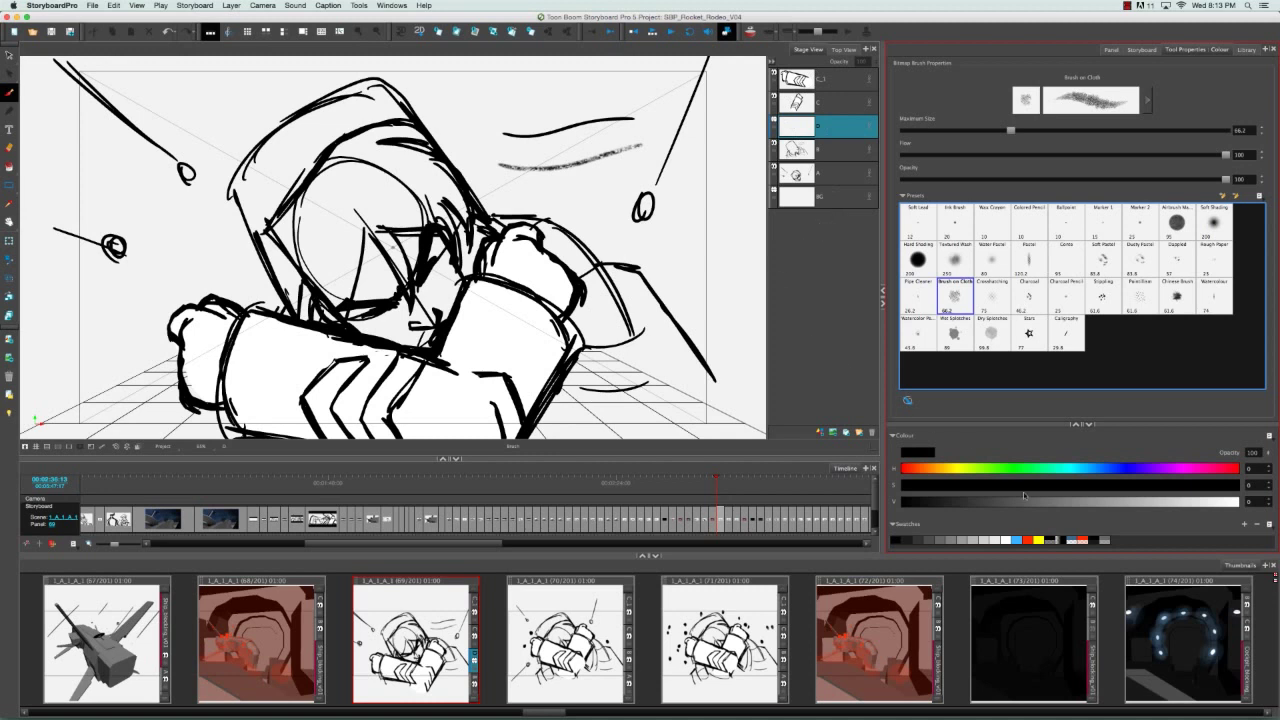
left_click(926, 470)
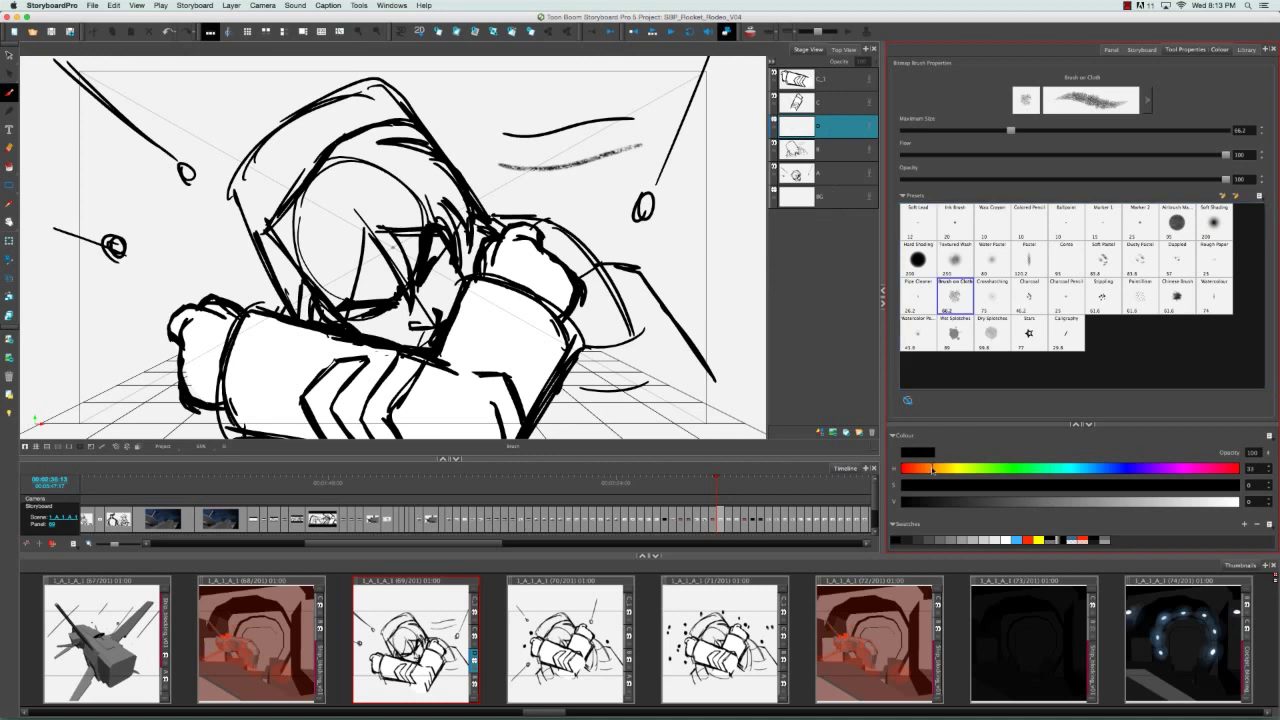
double_click(928, 452)
left_click_drag(576, 277, 629, 277)
mouse_move(553, 368)
left_mouse_down()
mouse_move(568, 343)
mouse_move(564, 378)
left_mouse_up()
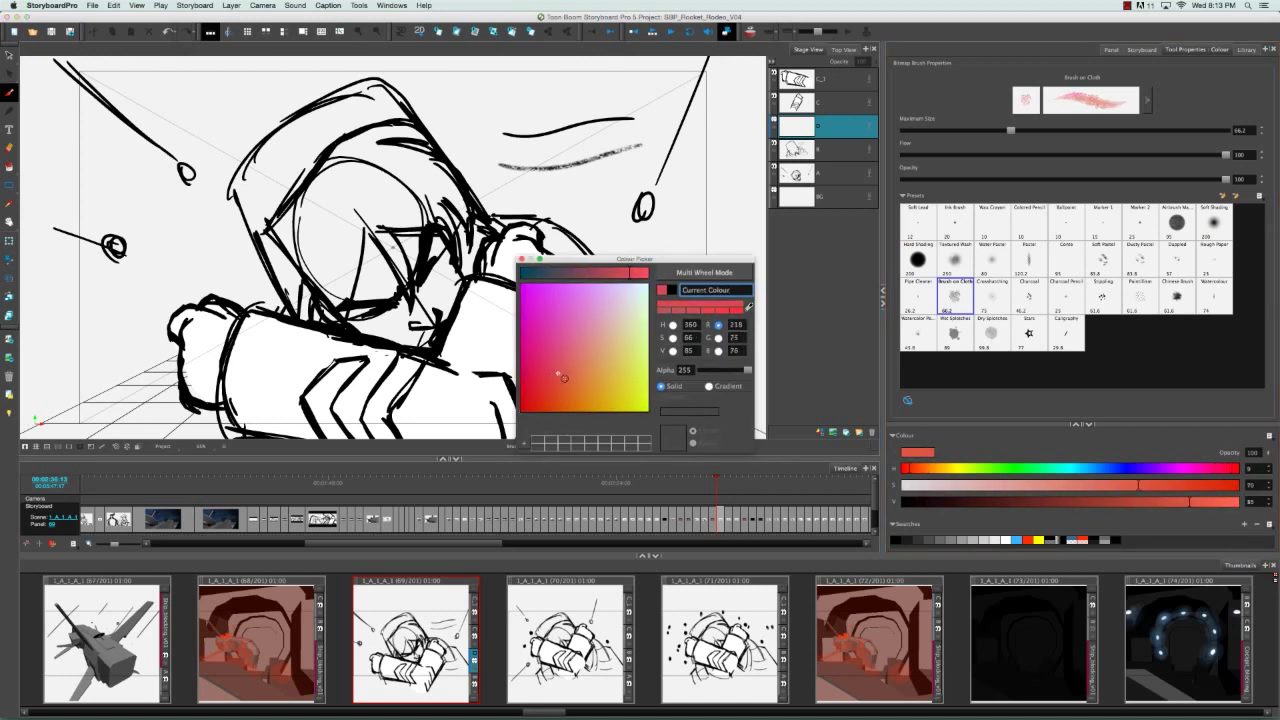
left_click_drag(629, 275, 591, 275)
left_click(521, 259)
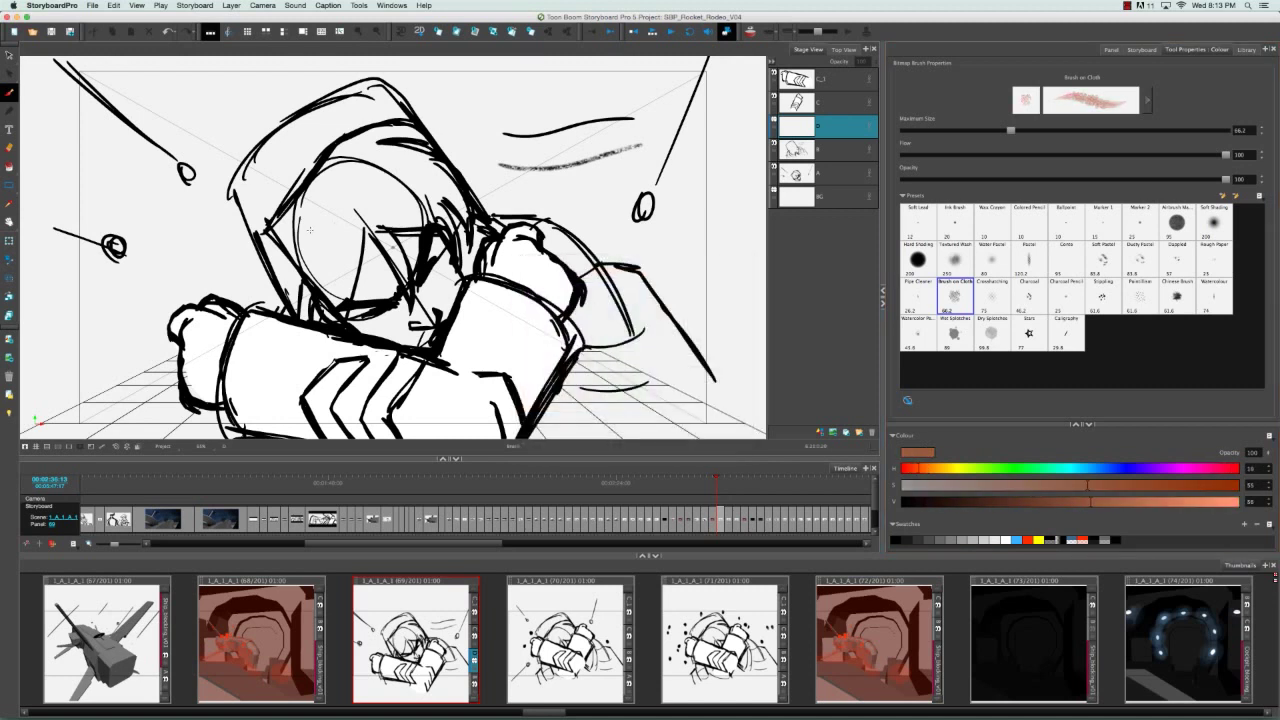
left_click_drag(1011, 130, 1051, 130)
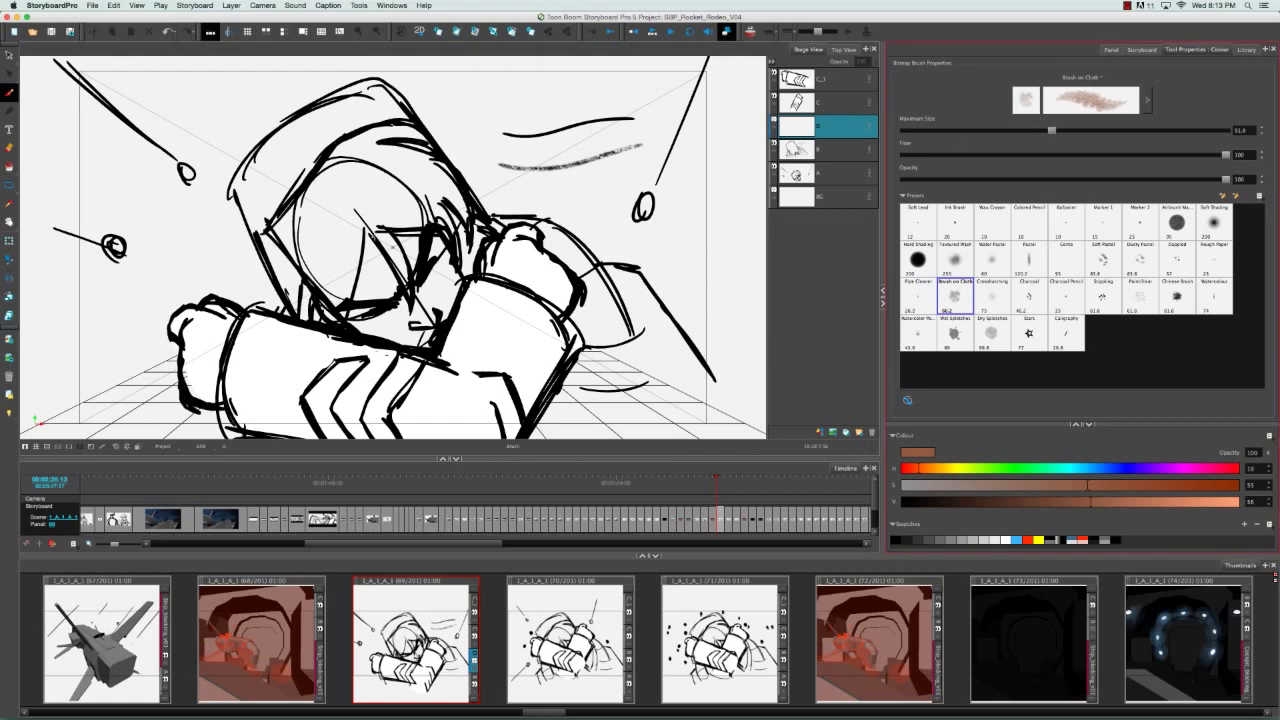
mouse_move(300, 180)
left_mouse_down()
mouse_move(320, 230)
mouse_move(360, 270)
mouse_move(285, 215)
mouse_move(310, 270)
mouse_move(278, 250)
mouse_move(290, 200)
mouse_move(280, 225)
mouse_move(310, 235)
left_mouse_up()
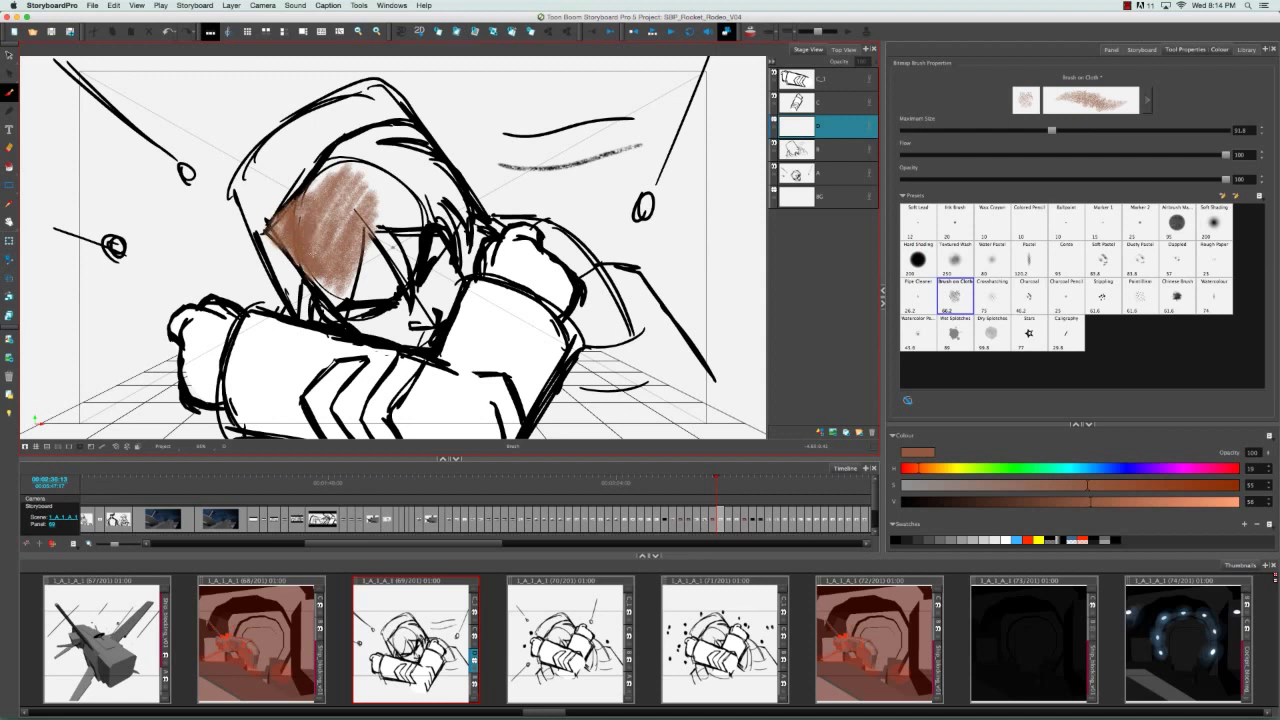
Step: Shift the brush hue to 30 for orange-brown and extend the visor shading rightward
left_click(937, 468)
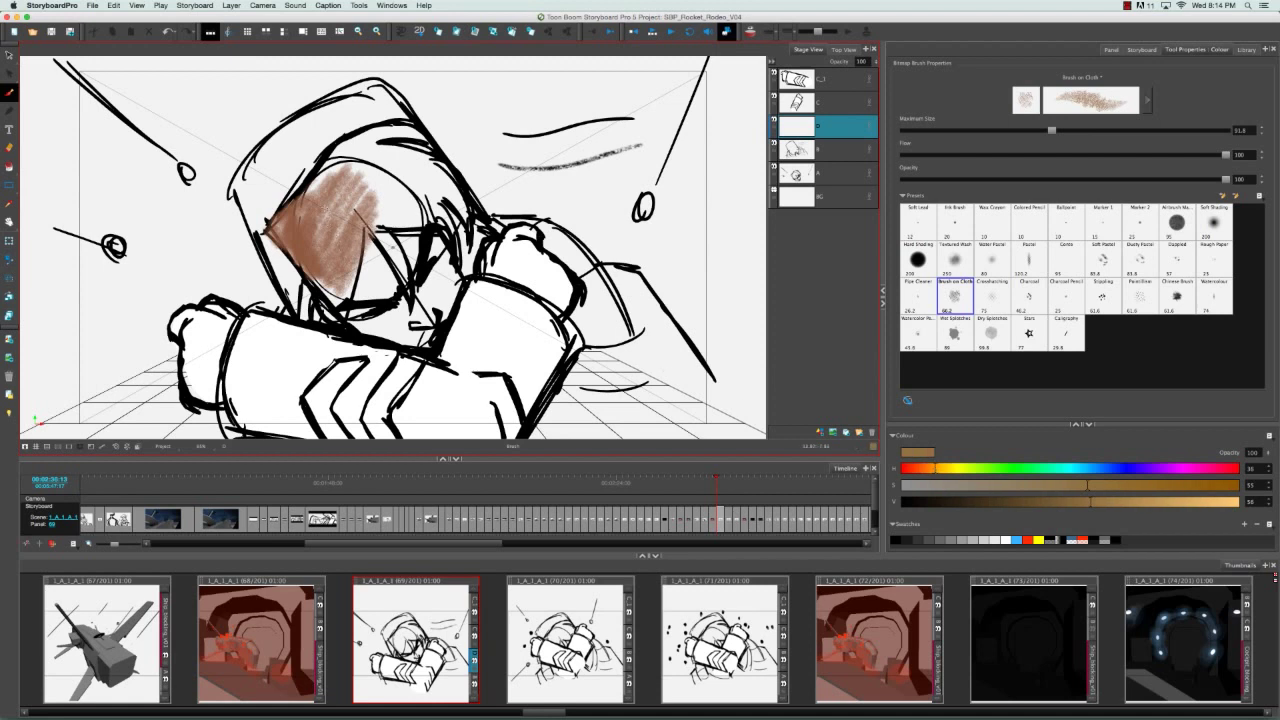
mouse_move(312, 250)
left_mouse_down()
mouse_move(318, 215)
mouse_move(322, 285)
mouse_move(338, 240)
mouse_move(358, 265)
mouse_move(318, 302)
mouse_move(360, 292)
mouse_move(342, 302)
left_mouse_up()
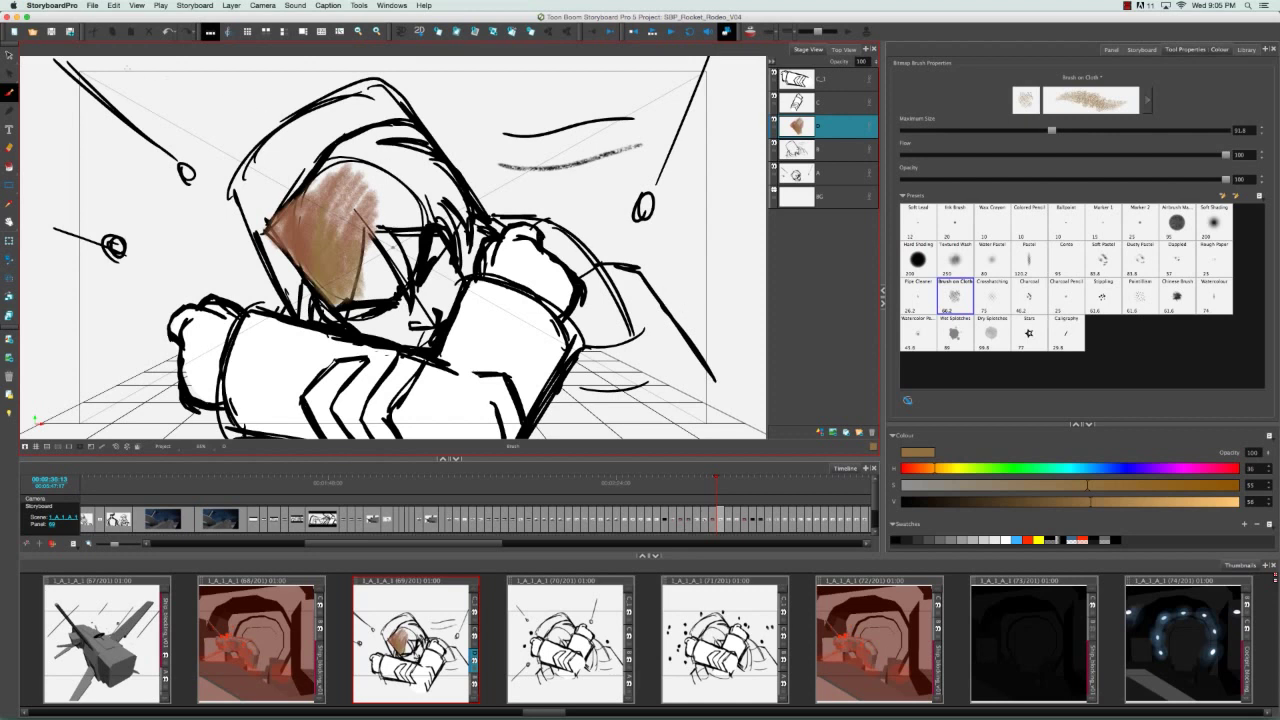
Step: On layer B, select the stroke near the right arm and move it up and left
left_click(9, 56)
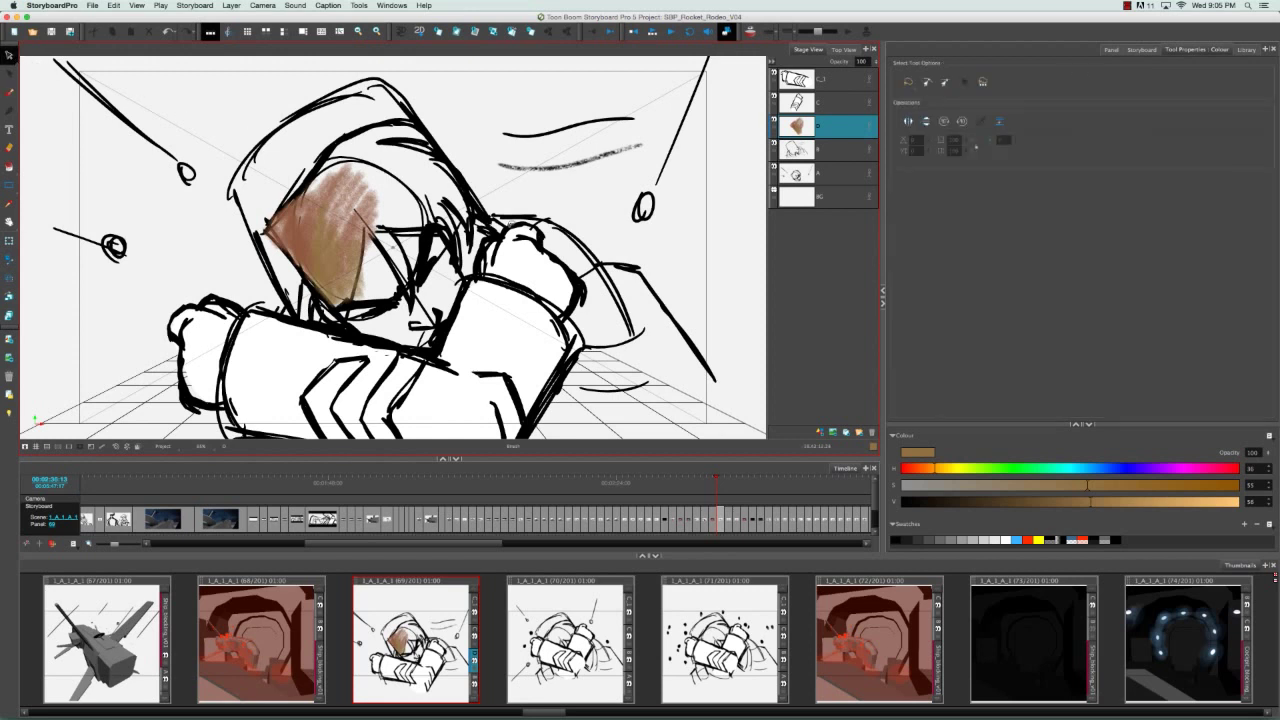
left_click(844, 150)
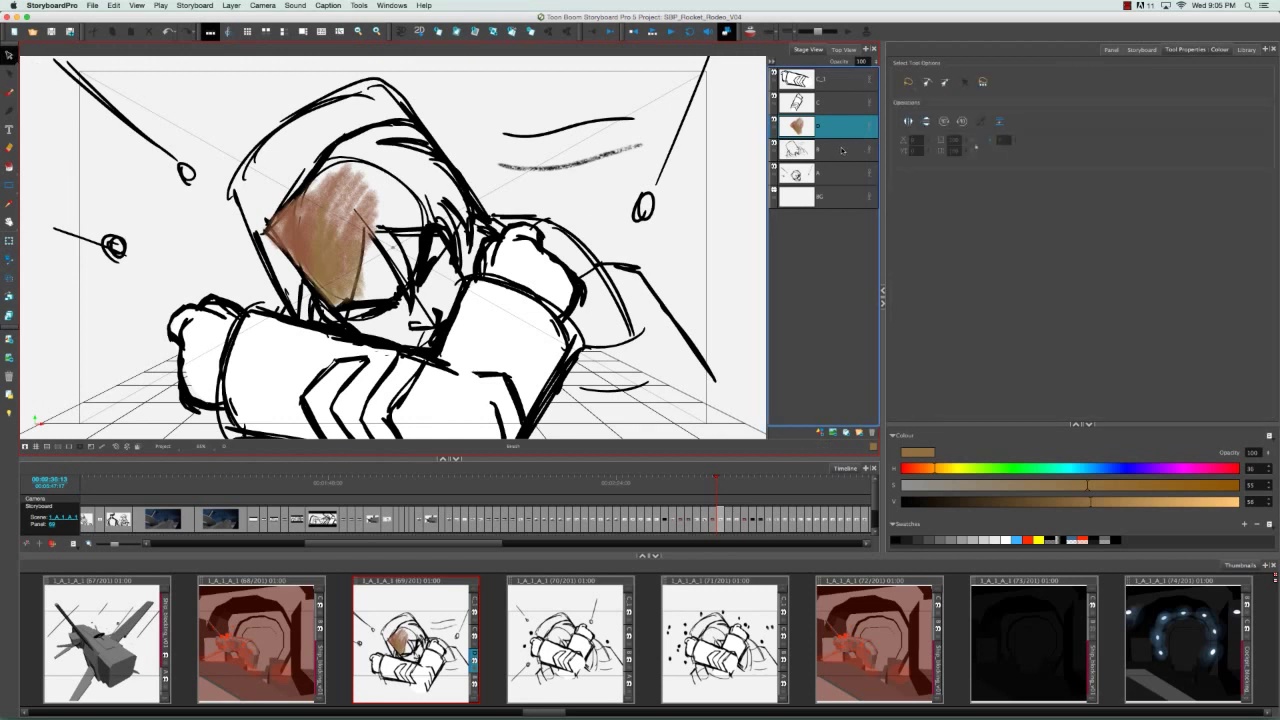
left_click(631, 314)
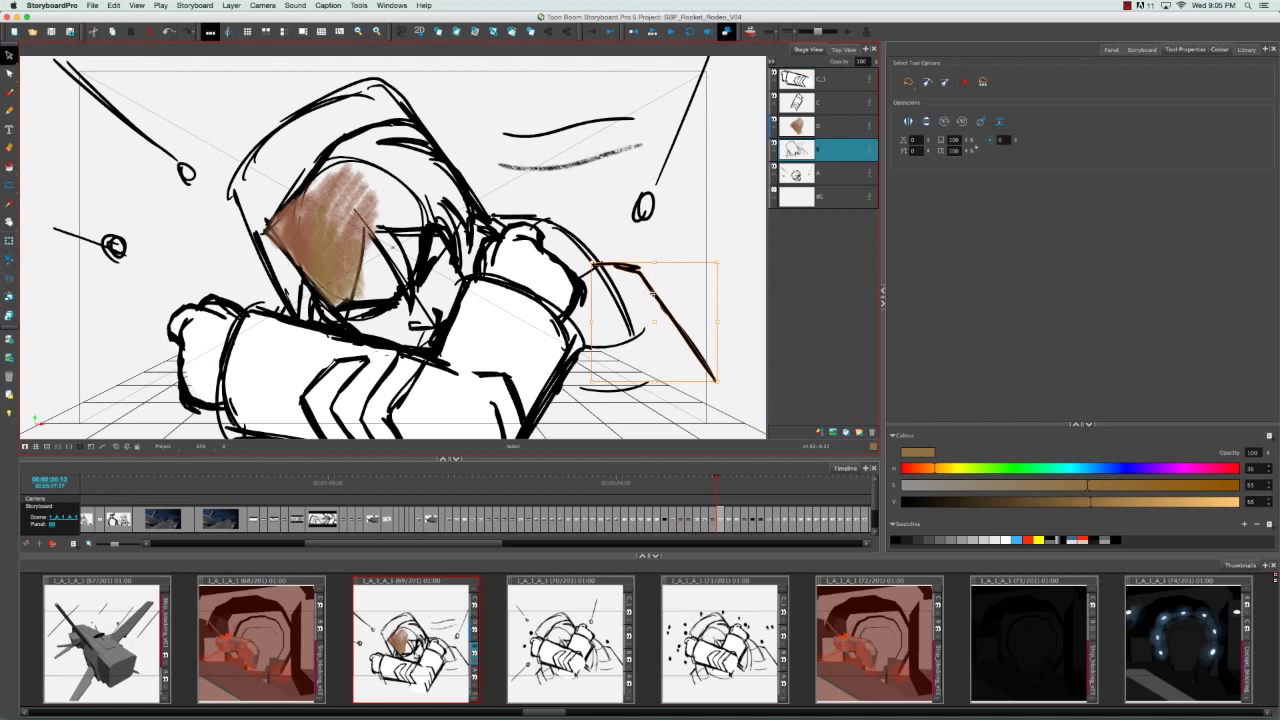
left_click_drag(594, 224, 490, 179)
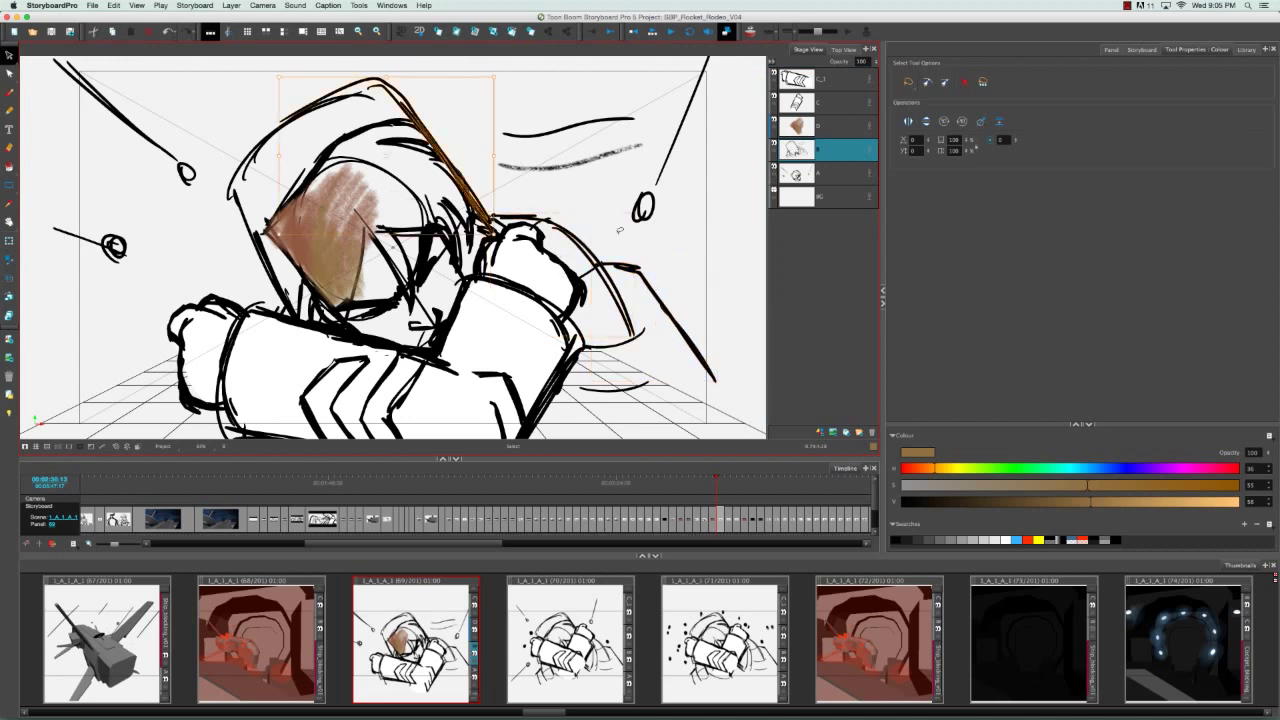
Step: Try squashing and recolouring the arm strokes red, undoing both to keep the original dark colour
left_click(672, 320, "shift")
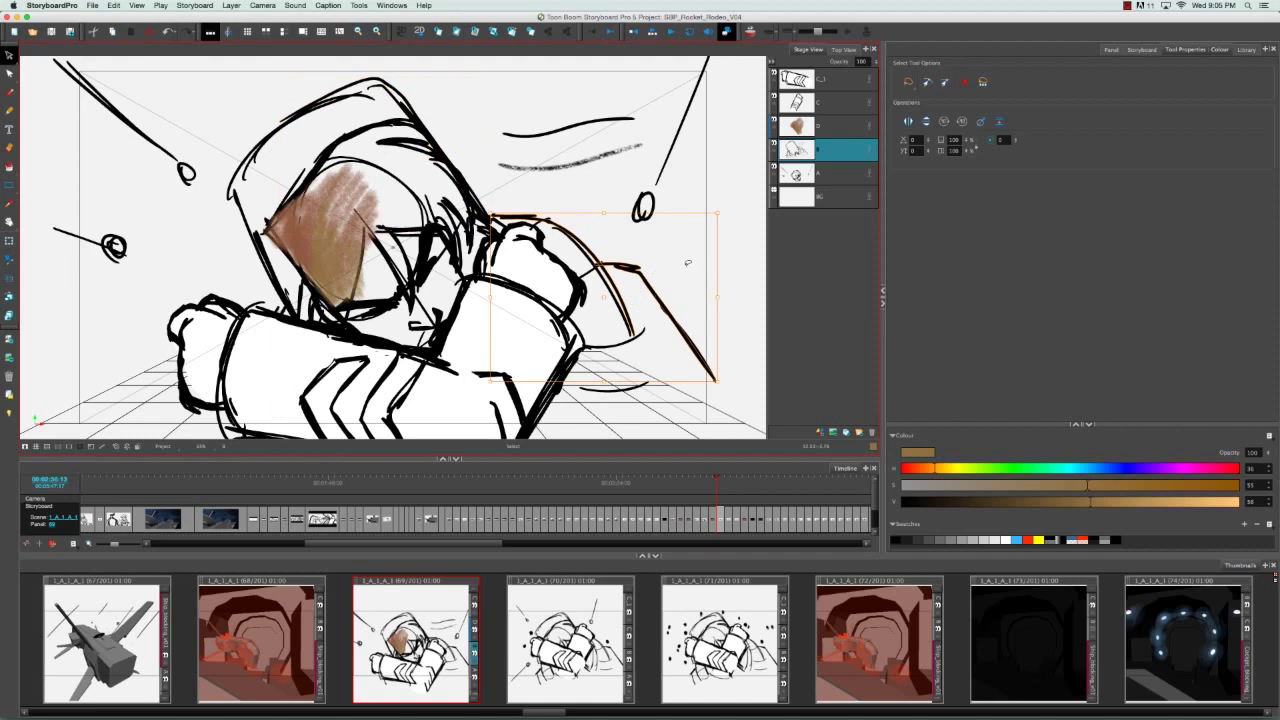
mouse_move(604, 212)
left_mouse_down()
mouse_move(608, 249)
mouse_move(665, 270)
mouse_move(697, 253)
left_mouse_up()
key("super+z")
key("super+z")
left_click(1028, 540)
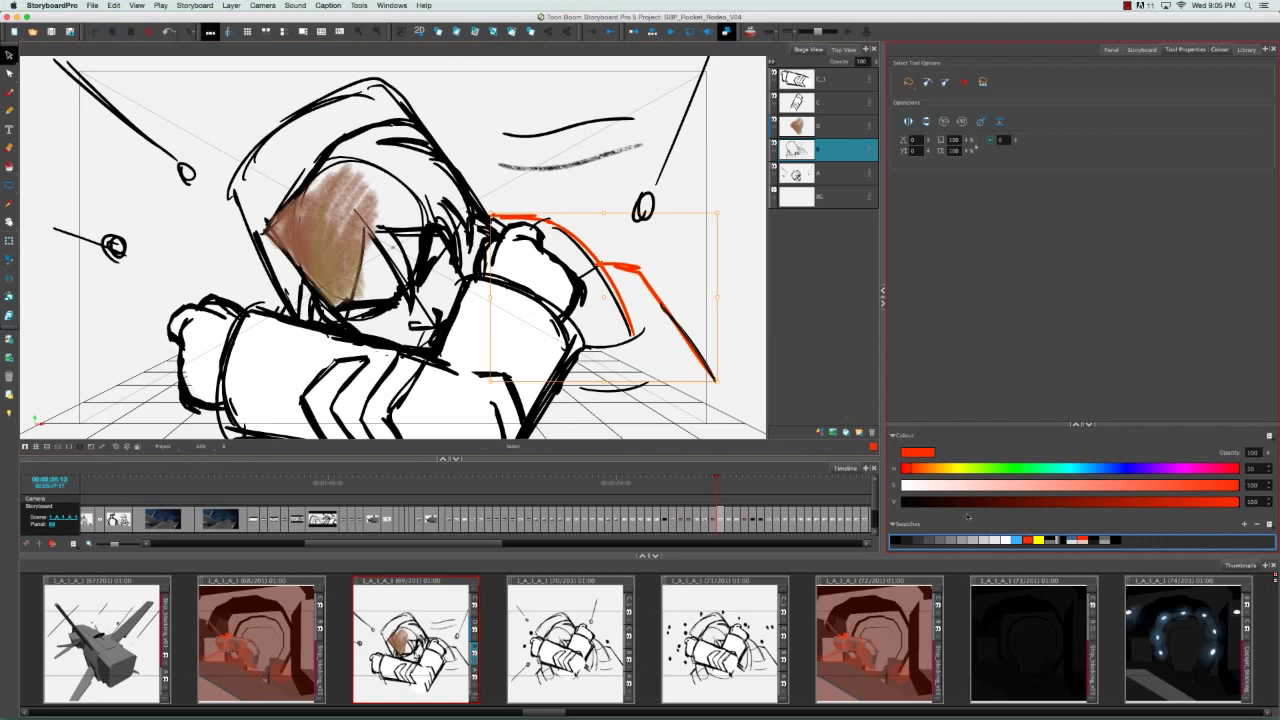
key("super+z")
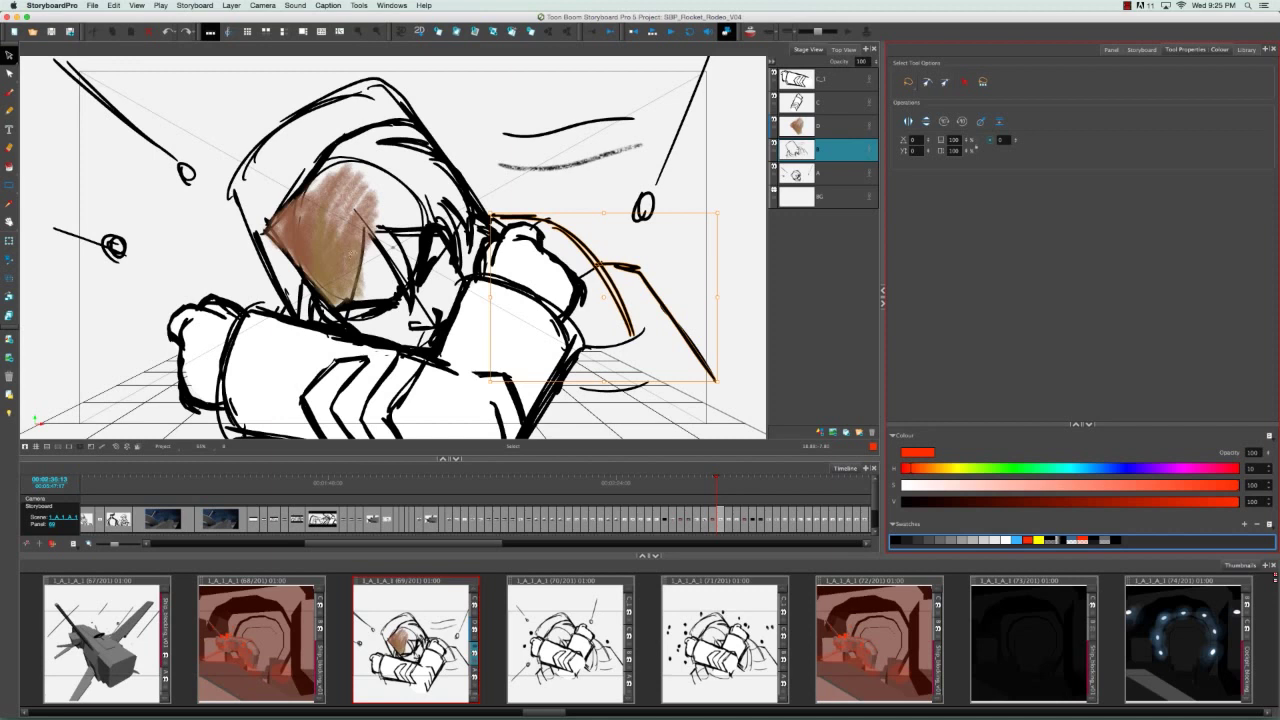
left_click(9, 94)
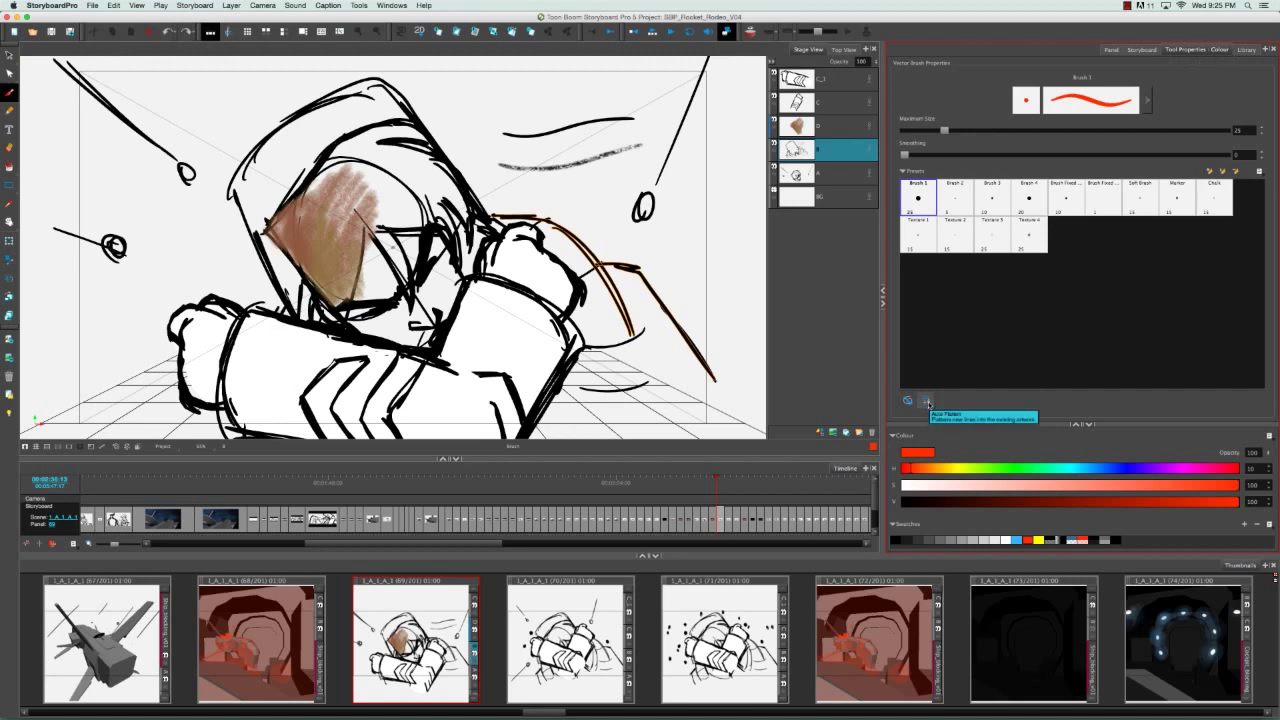
Step: With auto-flatten on, draw a red asterisk right of the figure and check it selects as one group
left_click(926, 401)
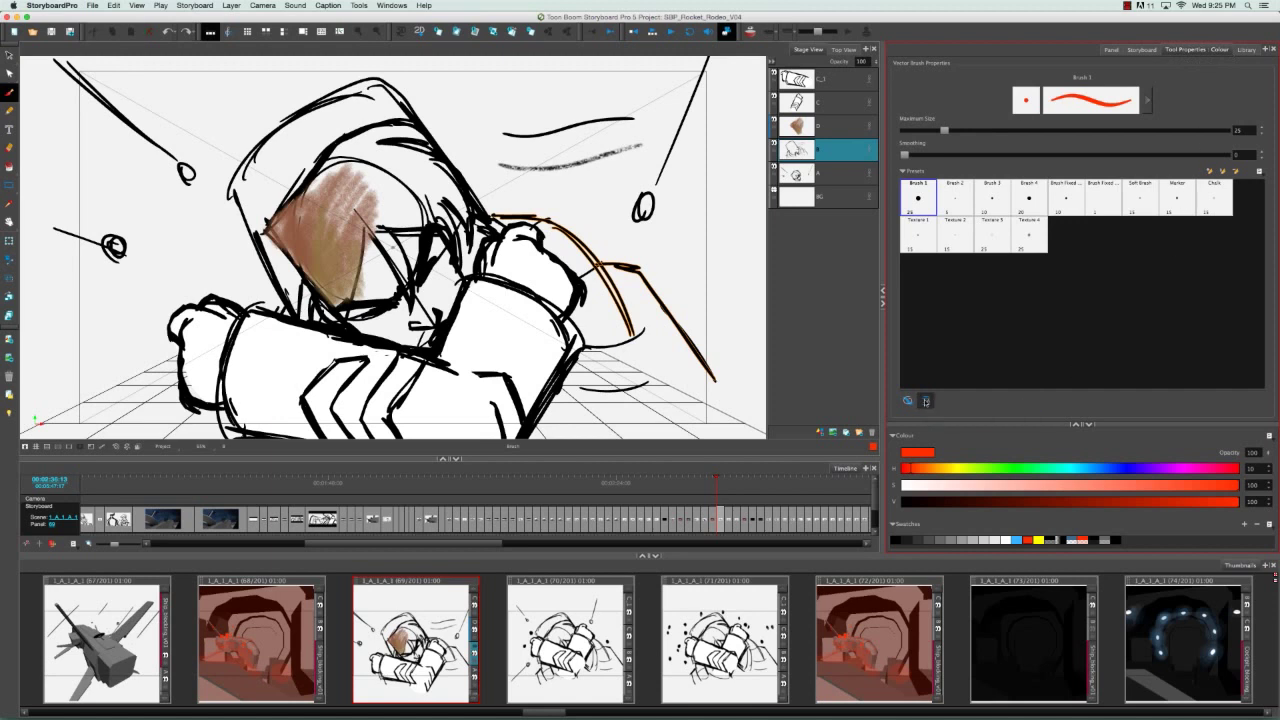
mouse_move(648, 246)
left_mouse_down()
mouse_move(722, 236)
mouse_move(664, 258)
mouse_move(698, 265)
left_mouse_up()
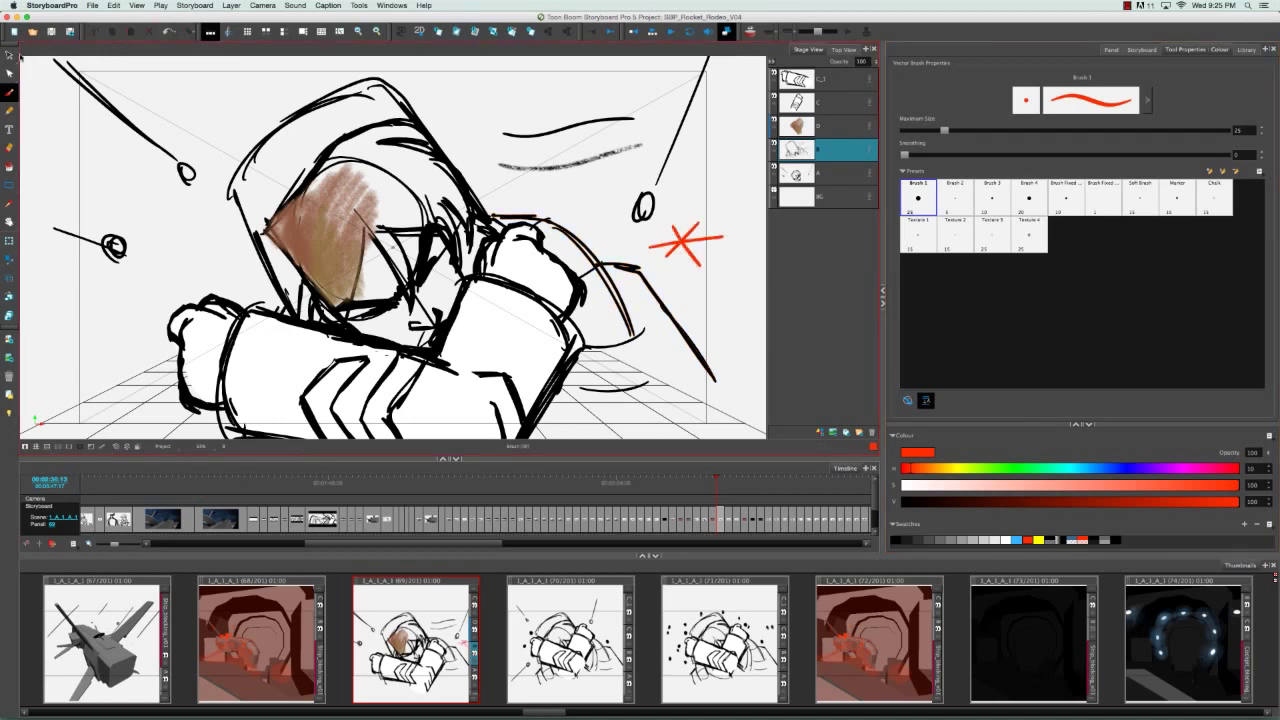
key("alt+s")
left_click(685, 242)
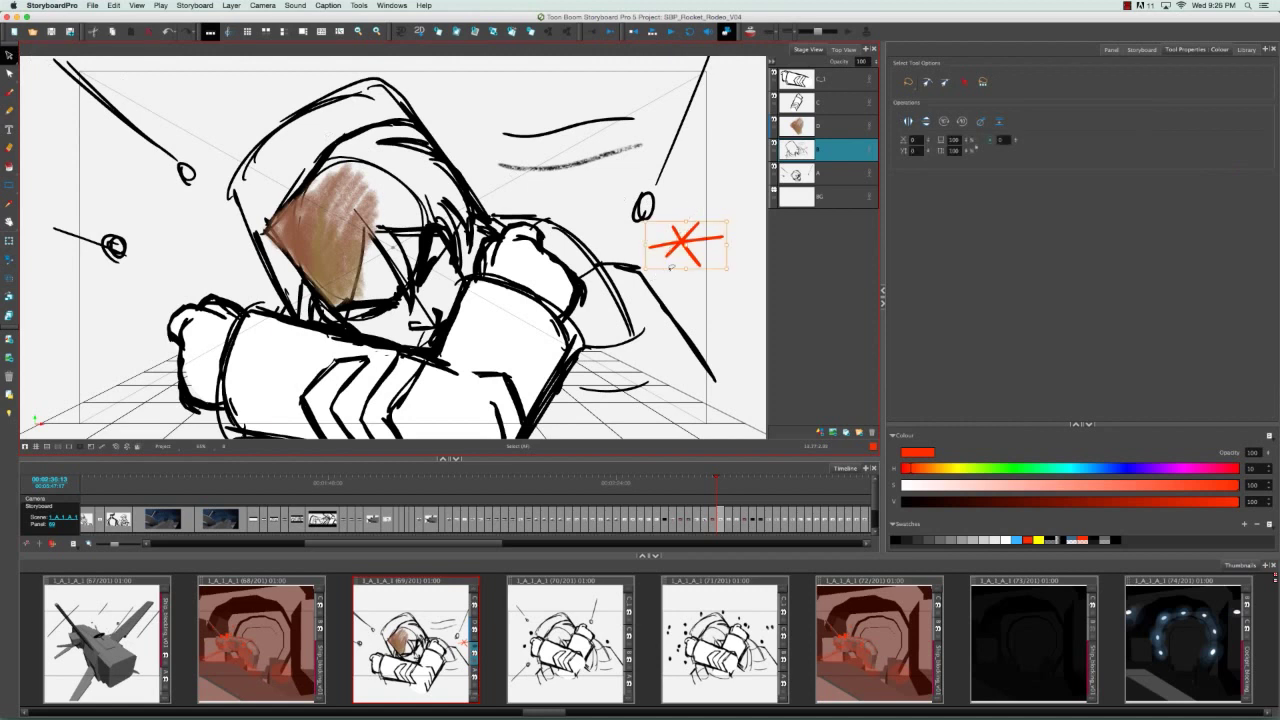
left_click(702, 196)
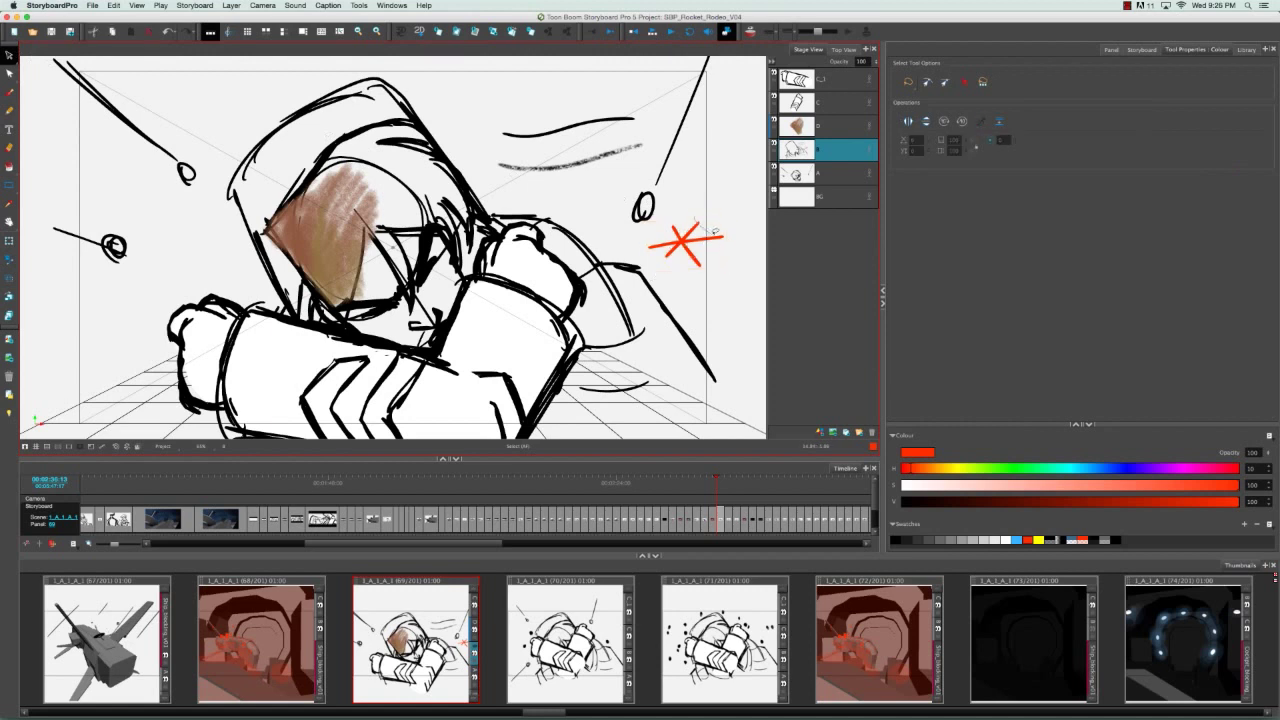
left_click(715, 231)
left_click(712, 216)
left_click(714, 229)
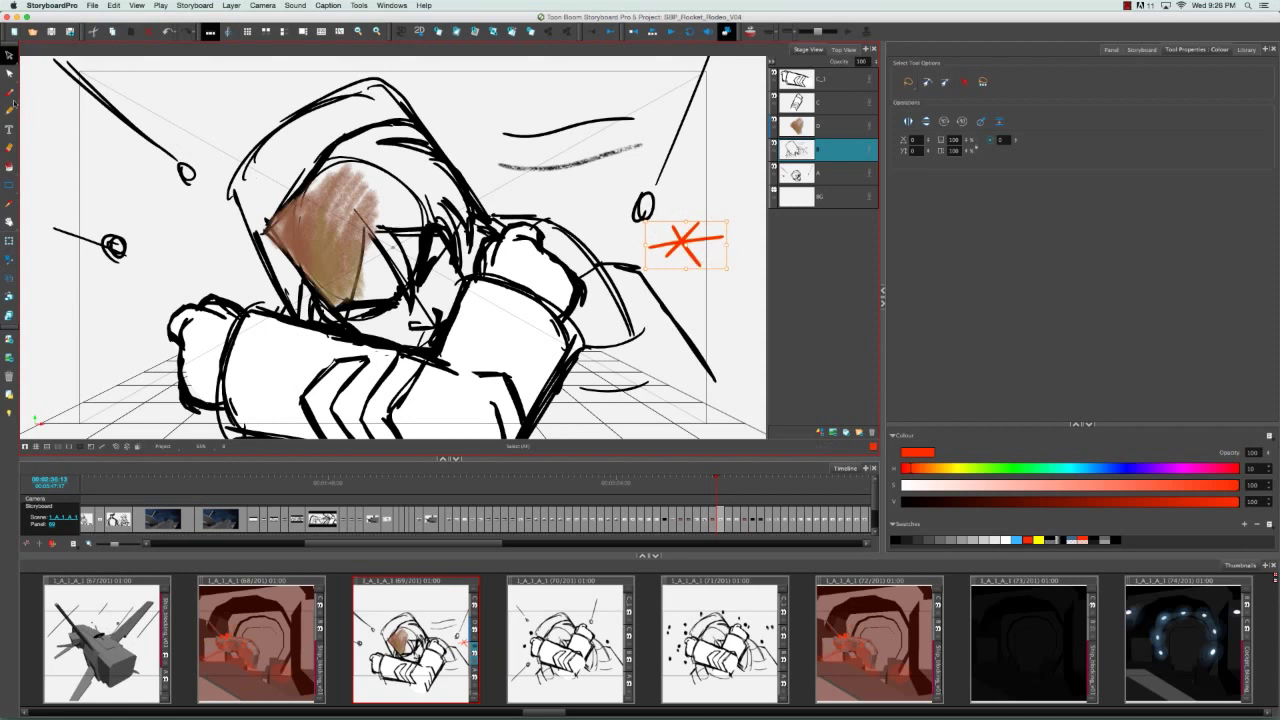
left_click(10, 92)
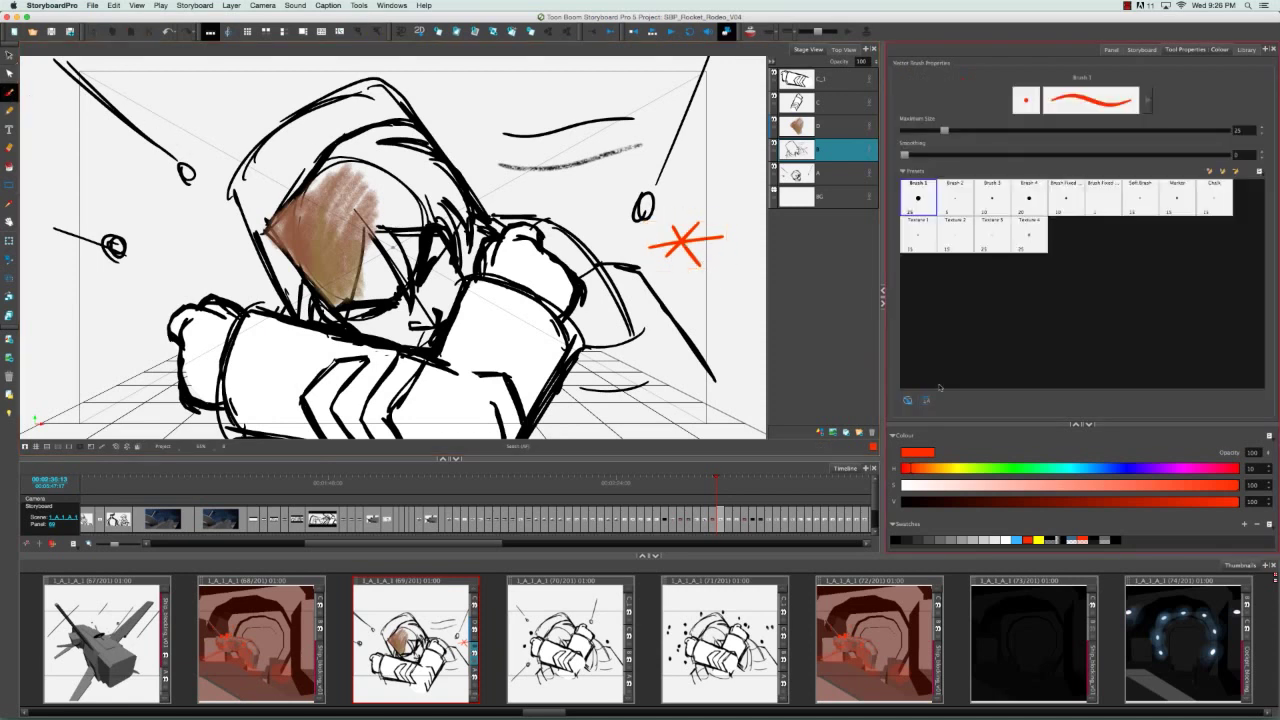
Step: Draw a second red asterisk just below the first, beside the raised arm
left_click_drag(721, 268, 698, 311)
left_click_drag(716, 263, 705, 318)
left_click_drag(764, 278, 689, 285)
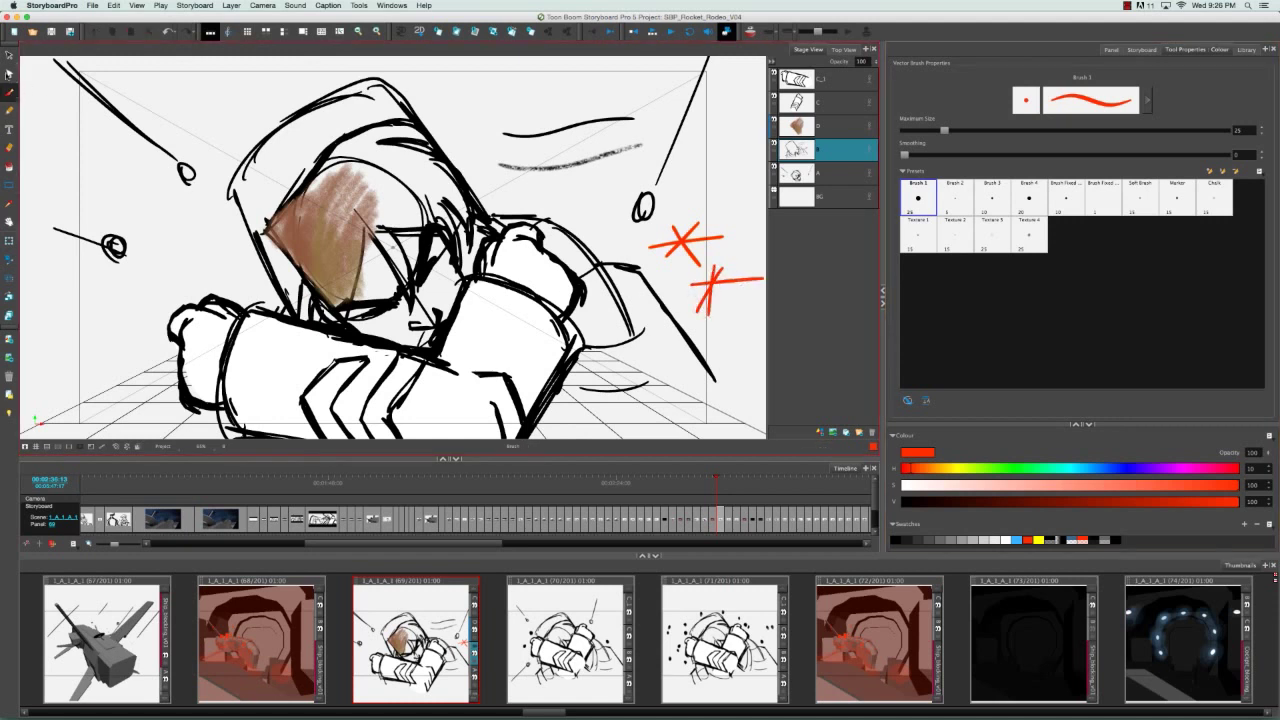
Step: Reorient the second asterisk's diagonal stroke, then marquee-select both asterisks and delete them
key("alt+s")
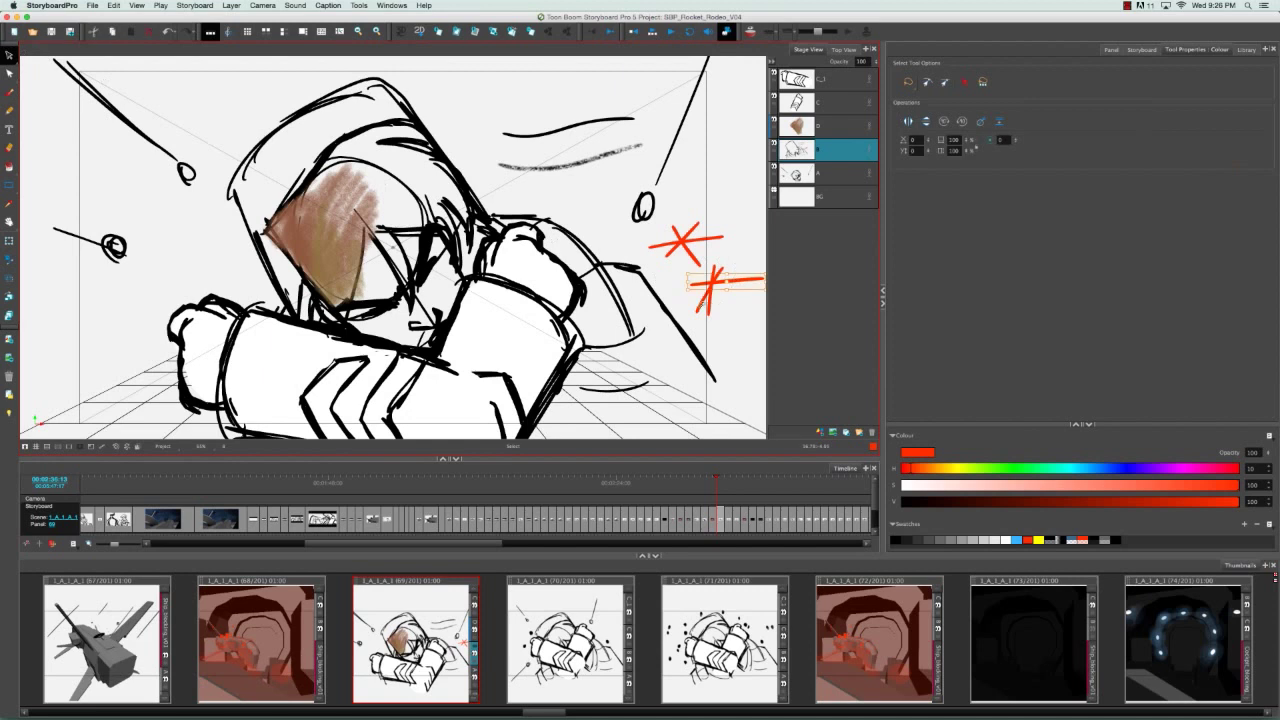
left_click(706, 304)
left_click_drag(718, 259, 763, 273)
left_click(742, 311)
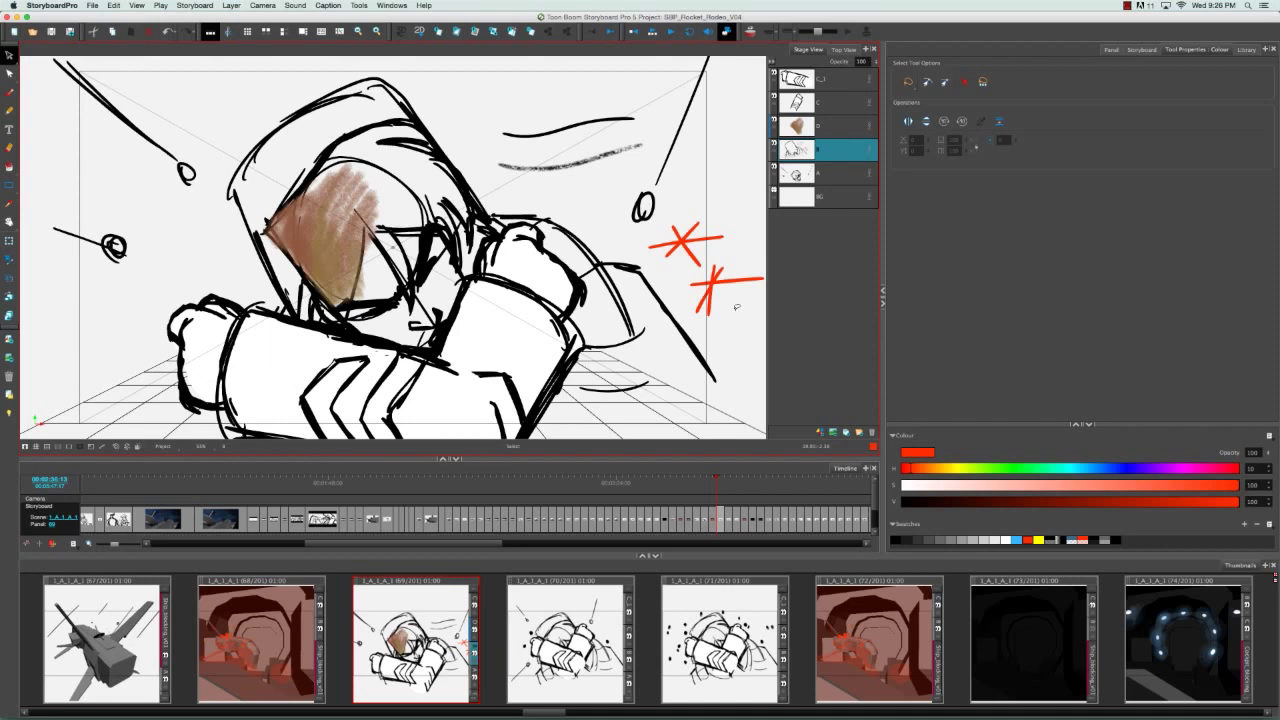
mouse_move(732, 307)
left_mouse_down()
mouse_move(688, 220)
mouse_move(660, 305)
left_mouse_up()
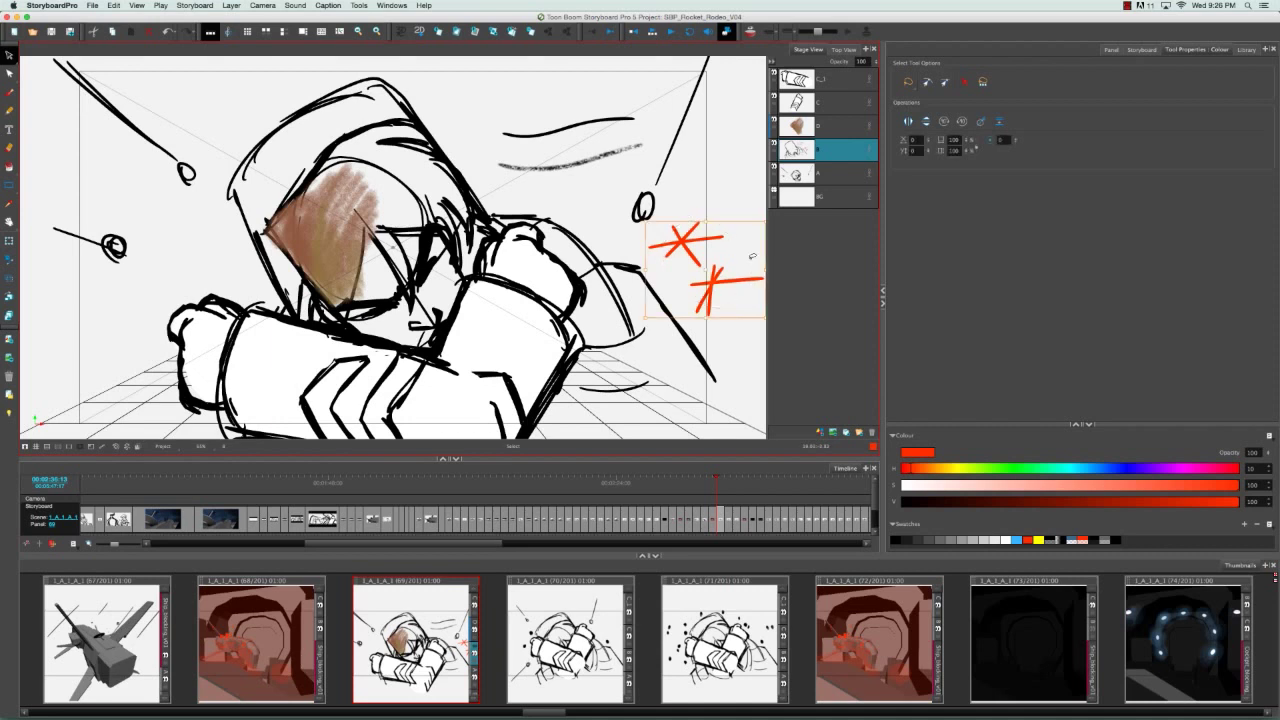
key("Delete")
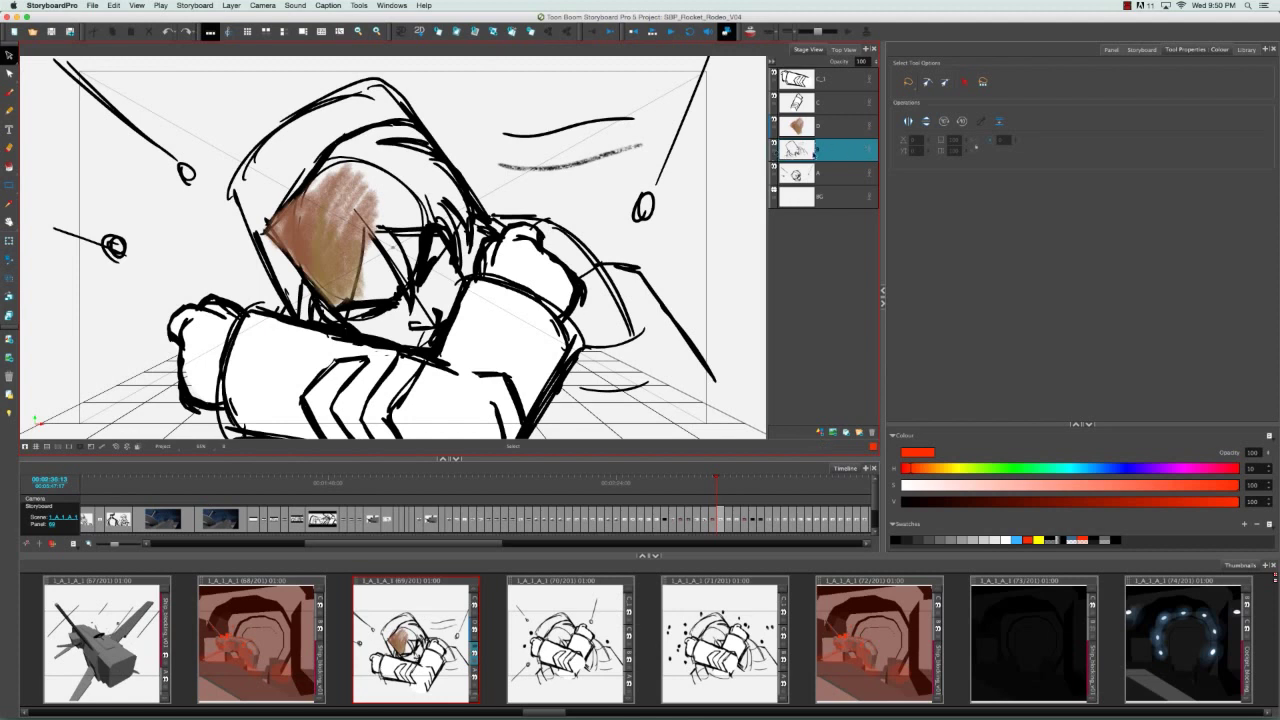
Step: Select the curved arc and long diagonal strokes beside the arm and merge them with Tools > Flatten
left_click(660, 292)
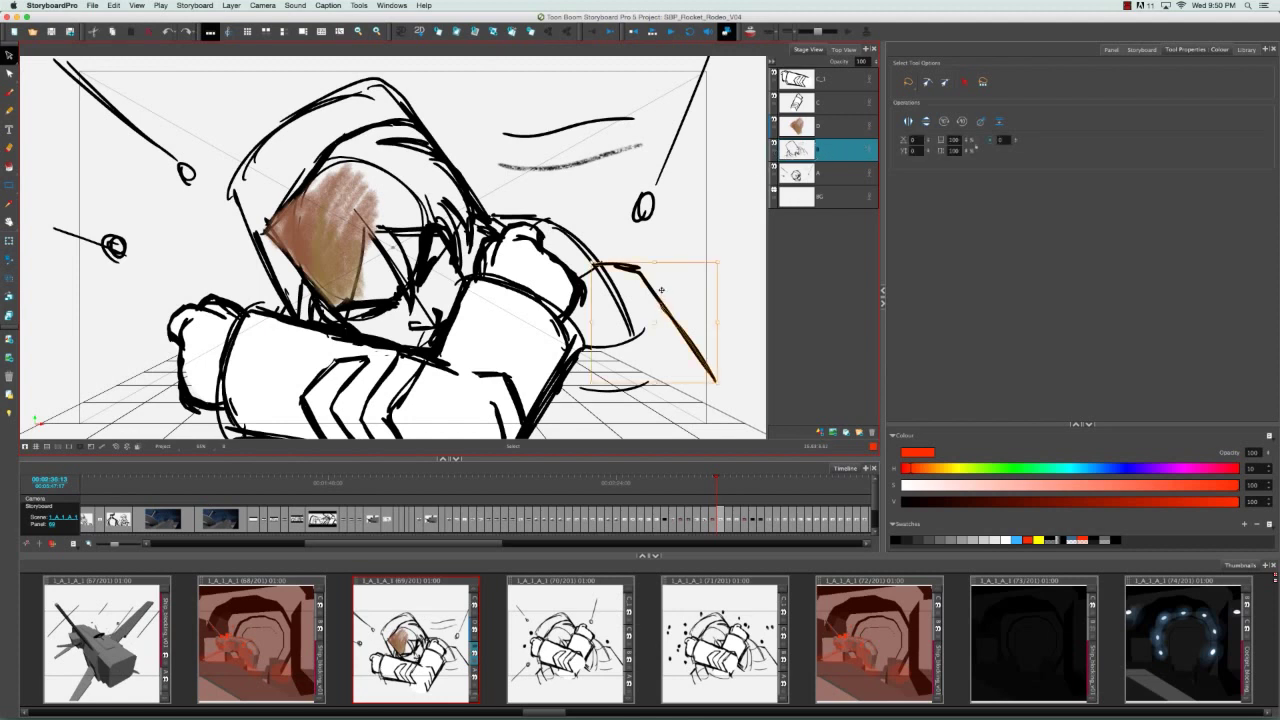
left_click(594, 228)
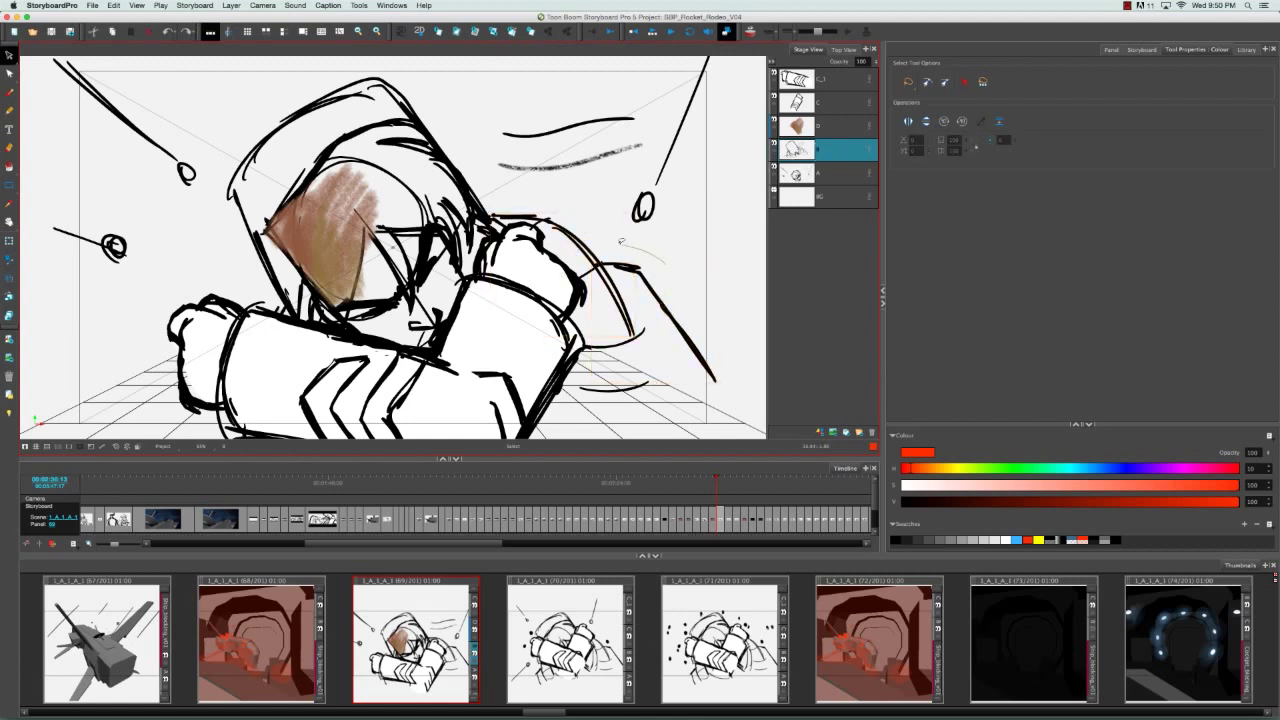
left_click(602, 276, "shift")
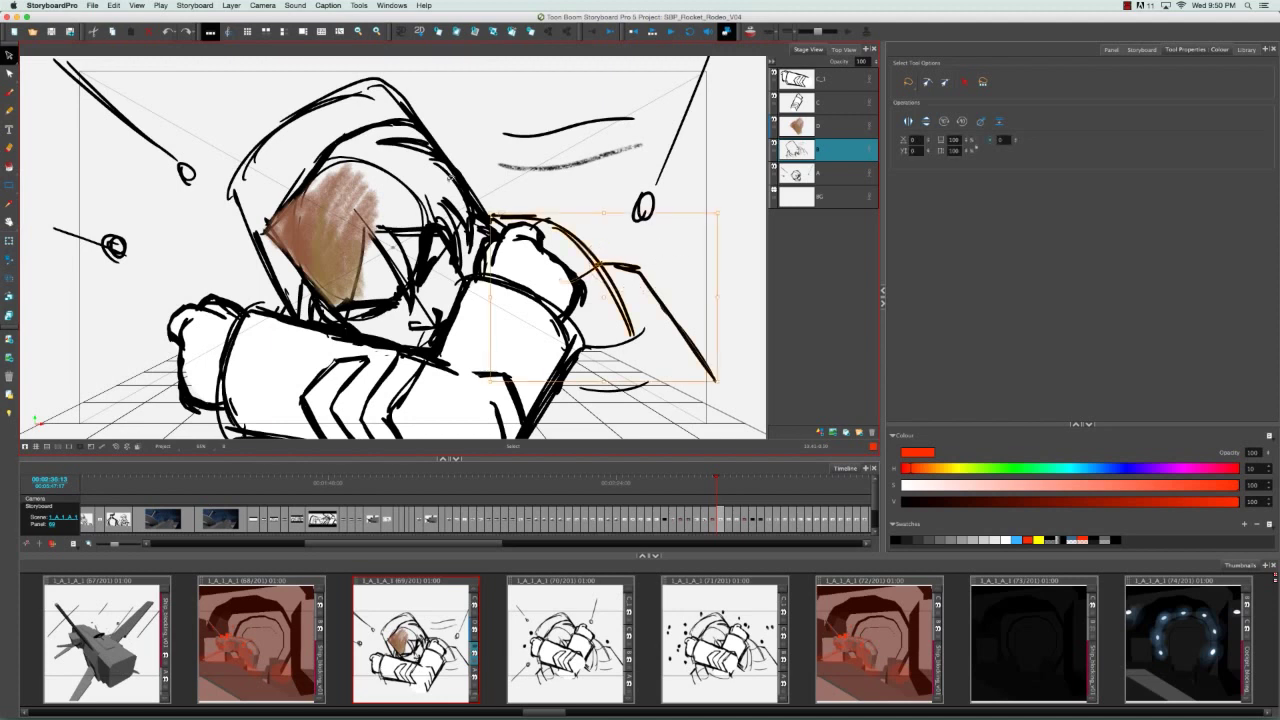
left_click(359, 6)
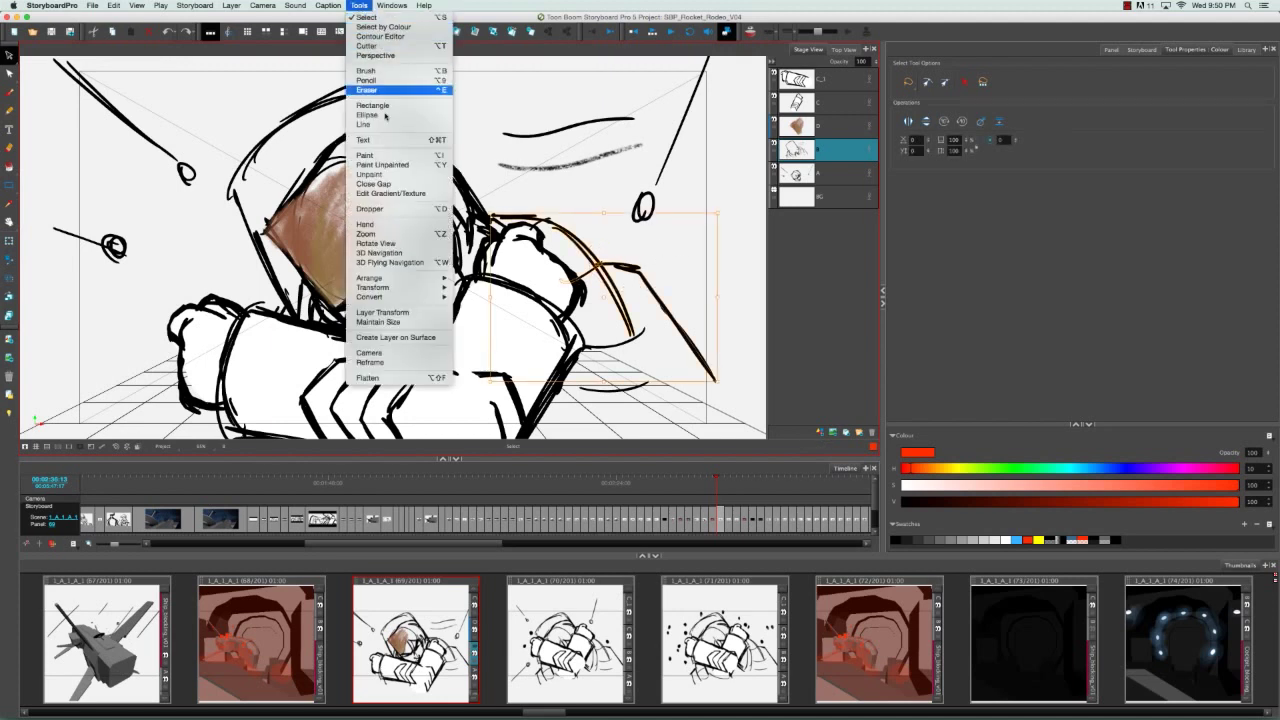
left_click(425, 379)
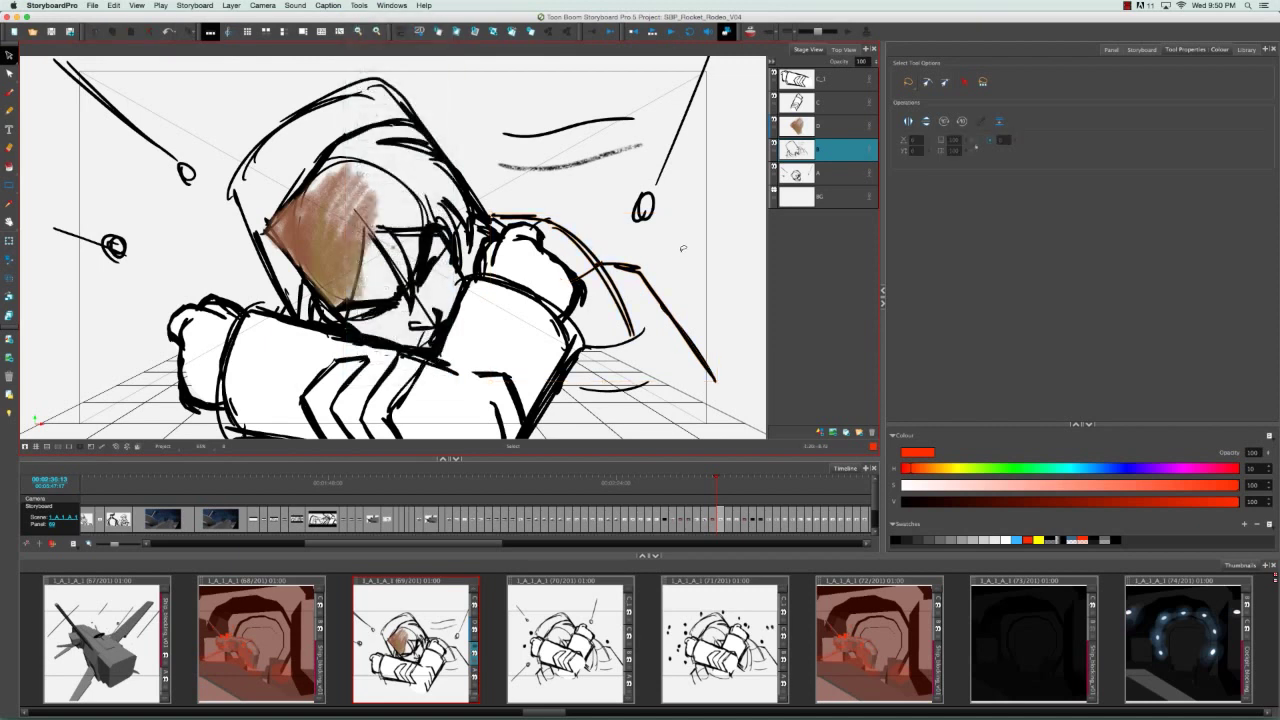
key("ctrl+a")
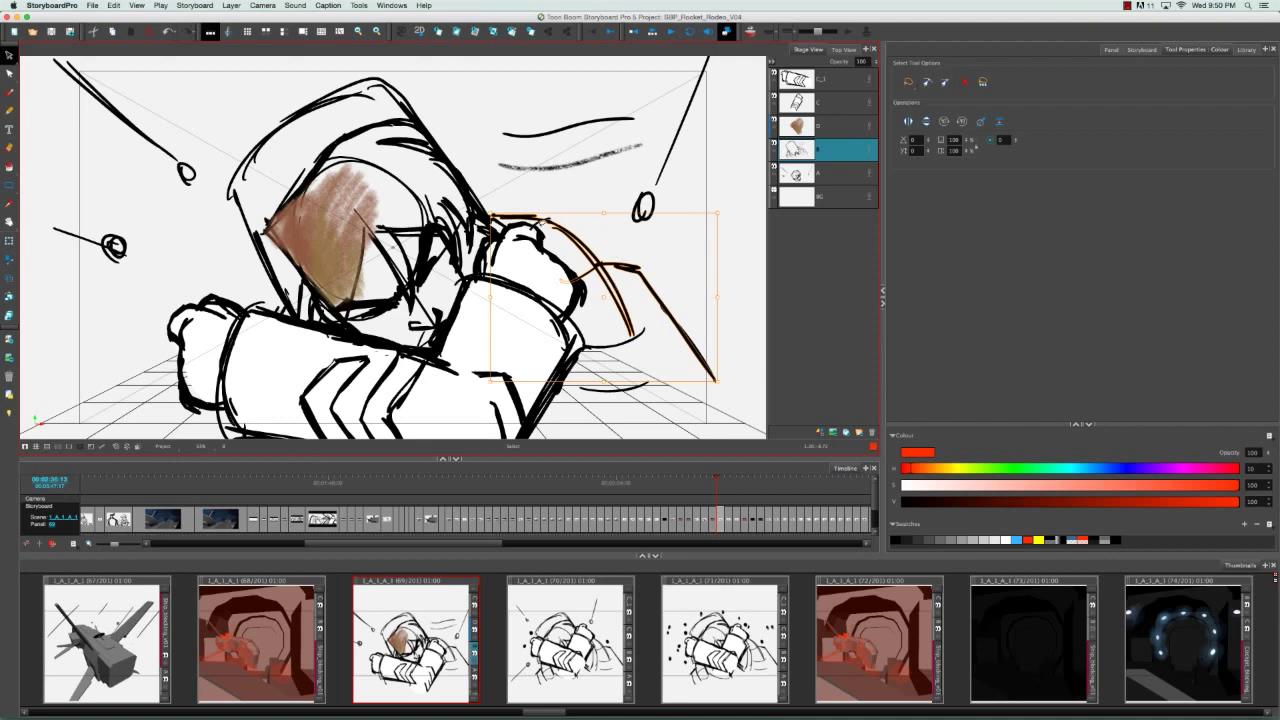
left_click(738, 280)
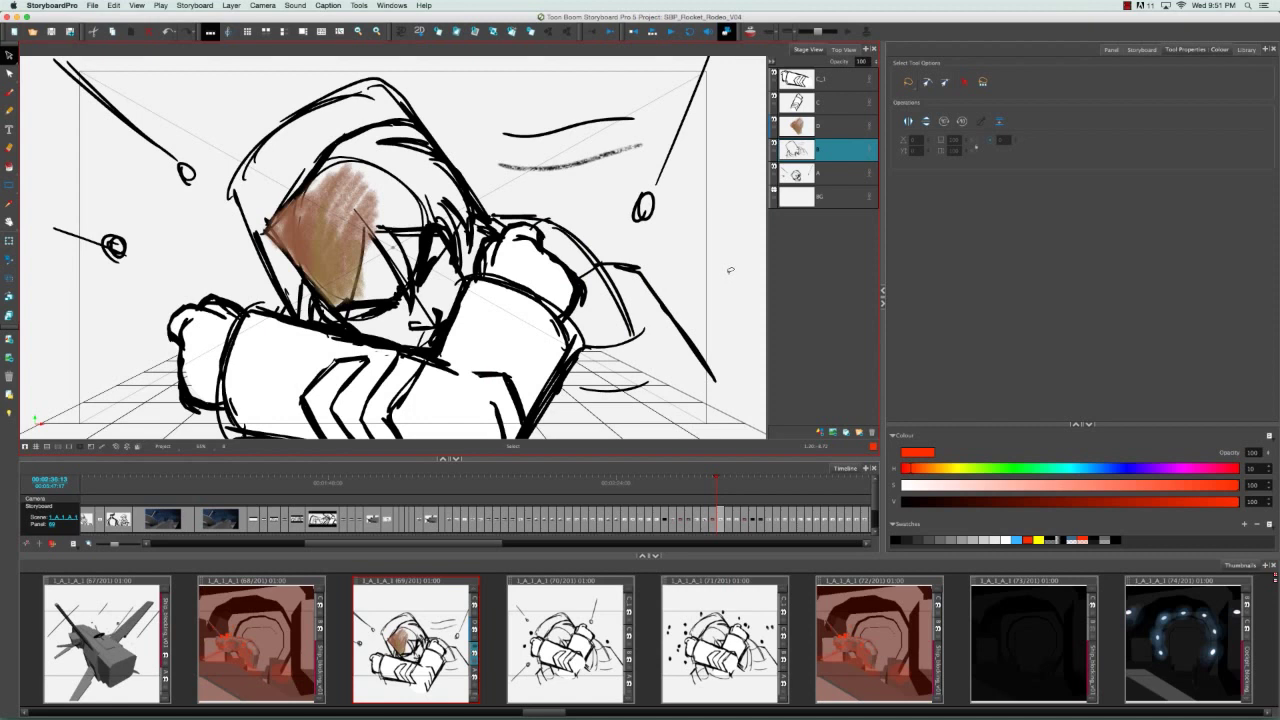
Step: Flatten layer B with Tools > Flatten, then click the arm, body and helmet to verify
left_click(833, 153)
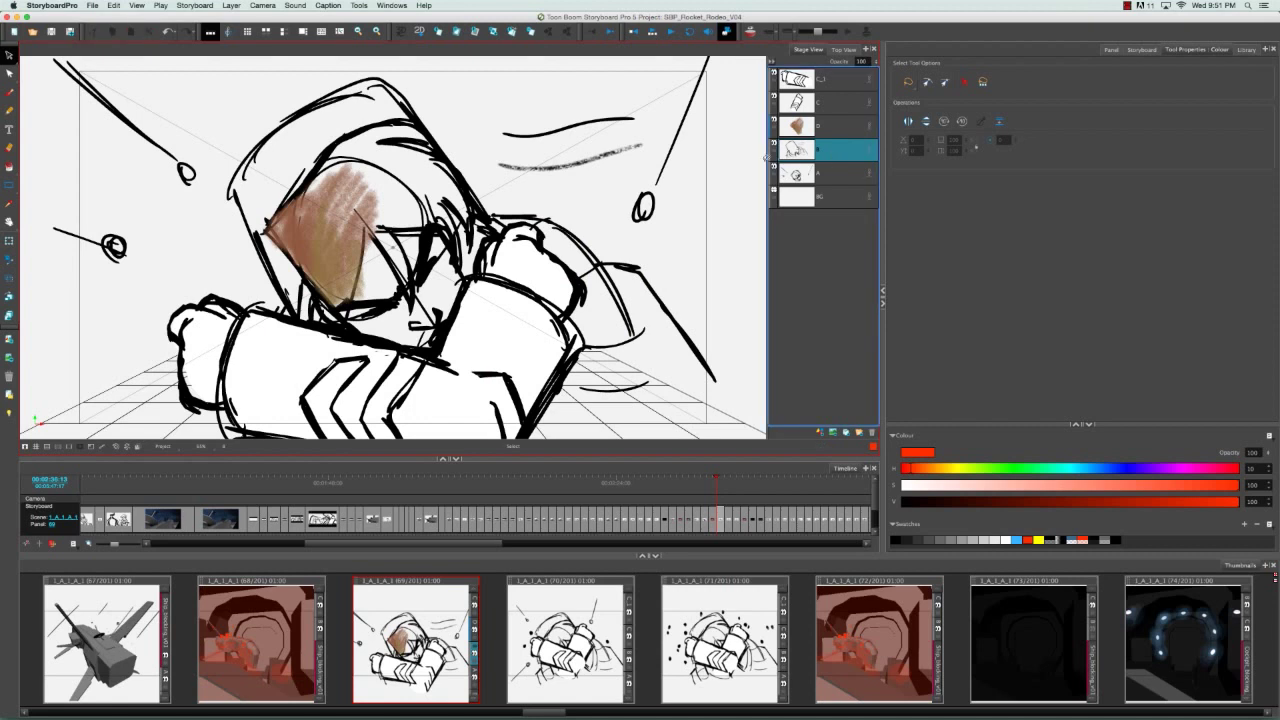
left_click(359, 6)
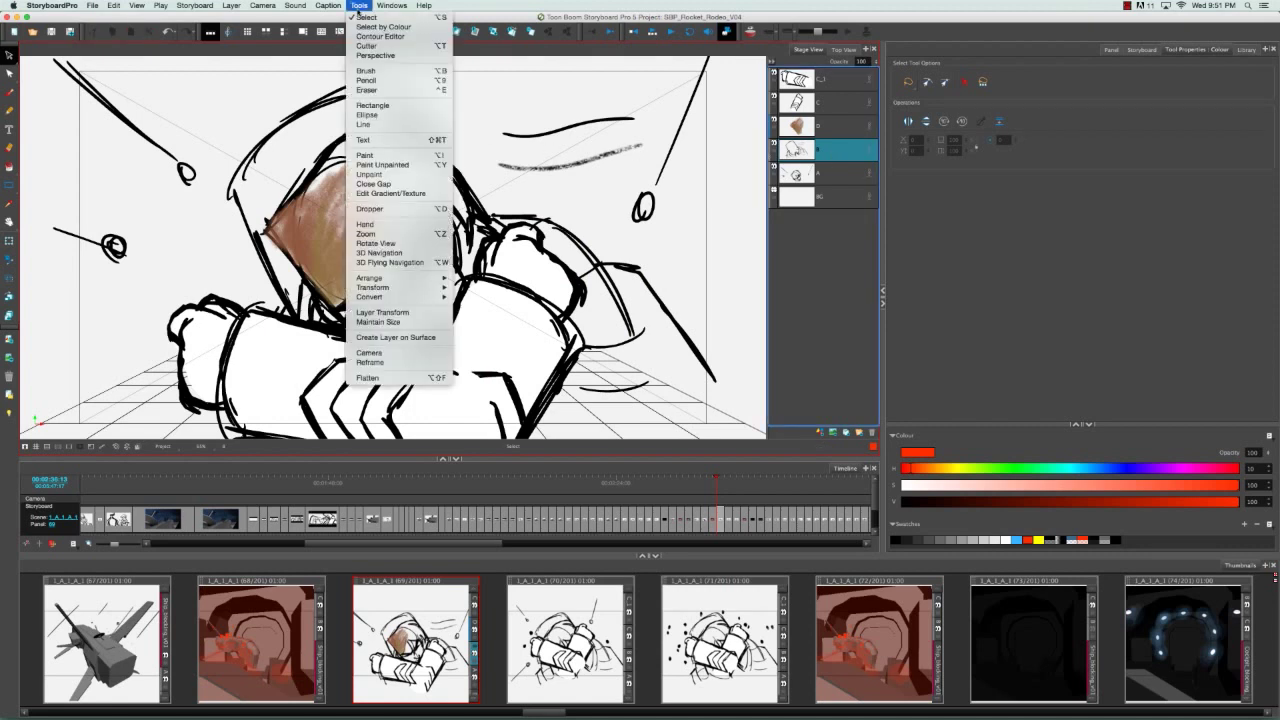
left_click(423, 379)
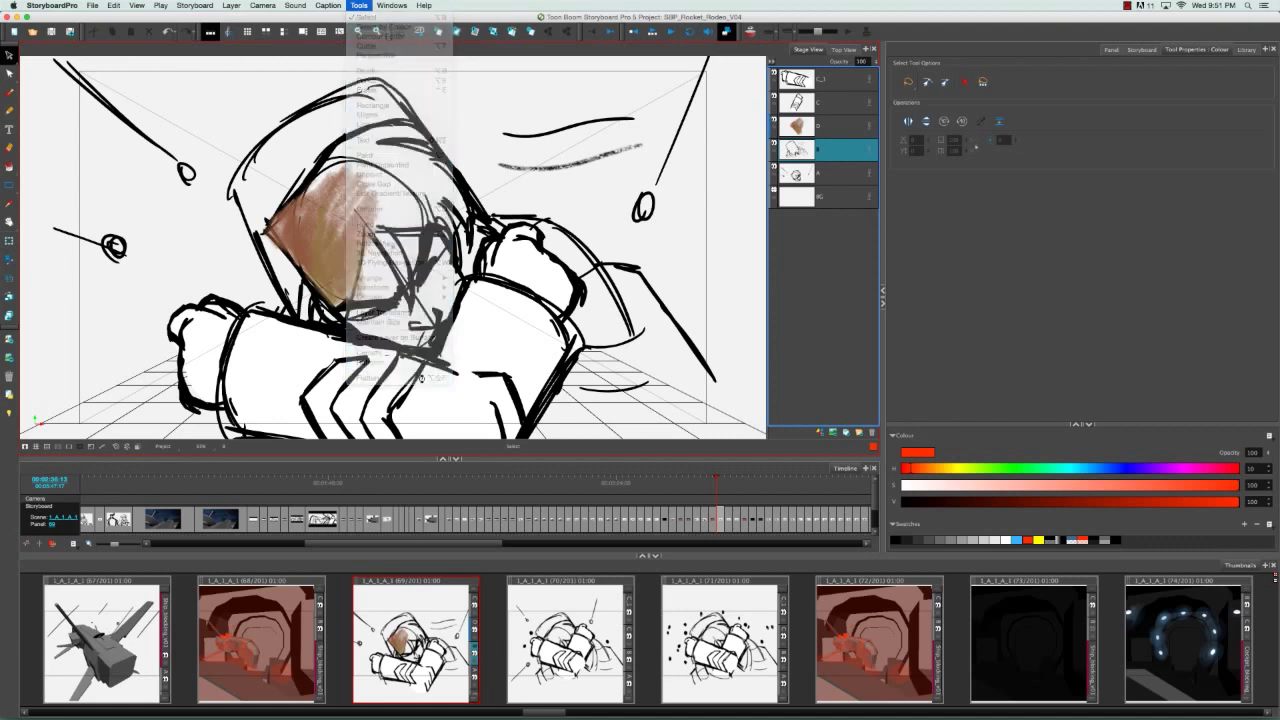
left_click(316, 129)
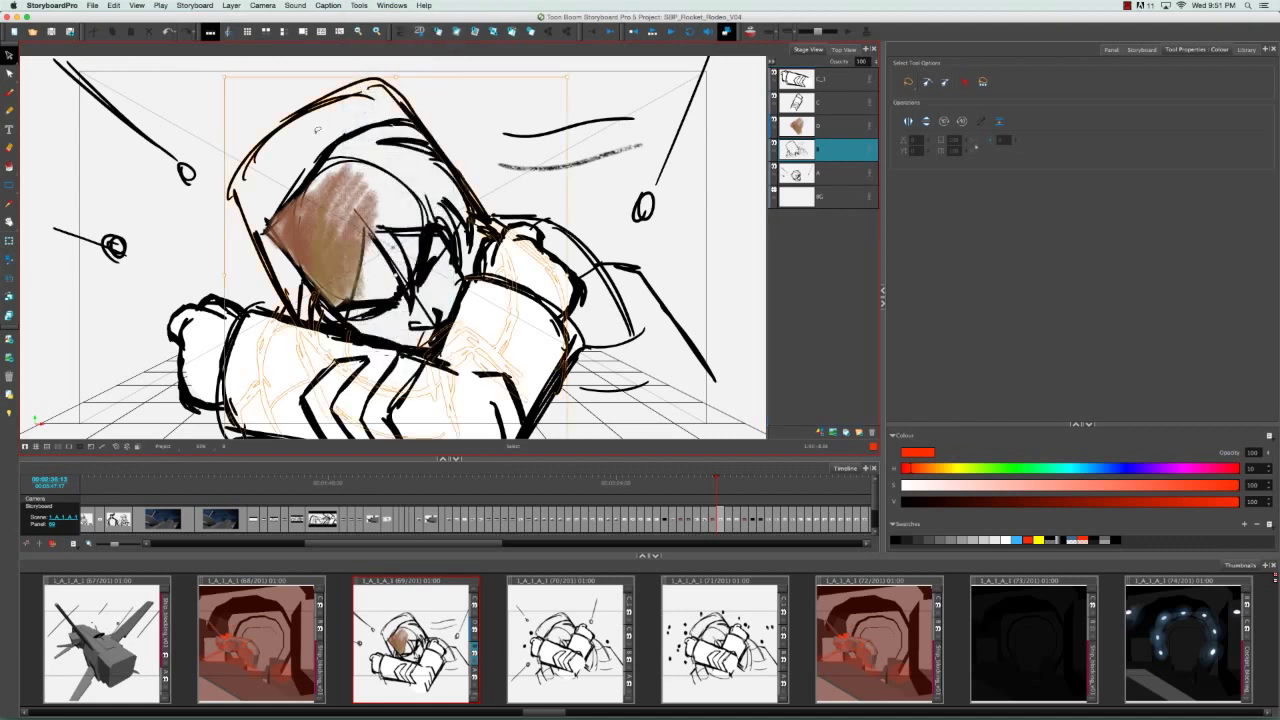
left_click(666, 311)
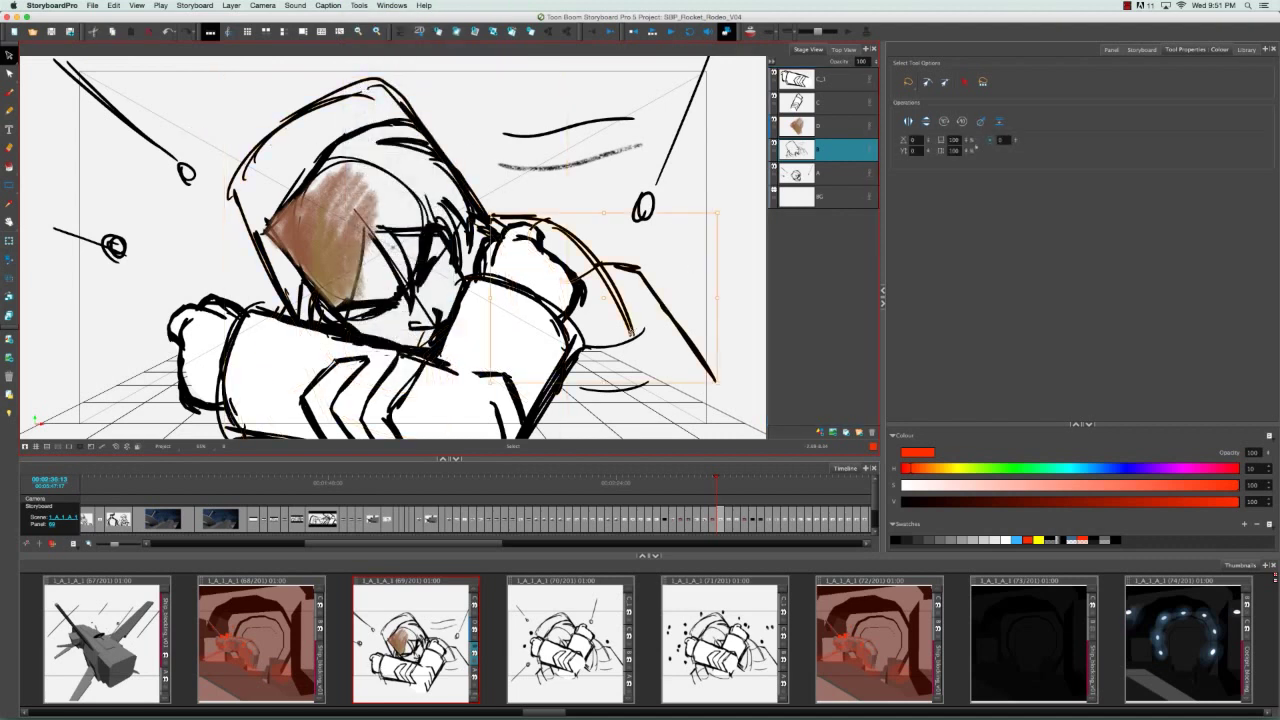
left_click(452, 116)
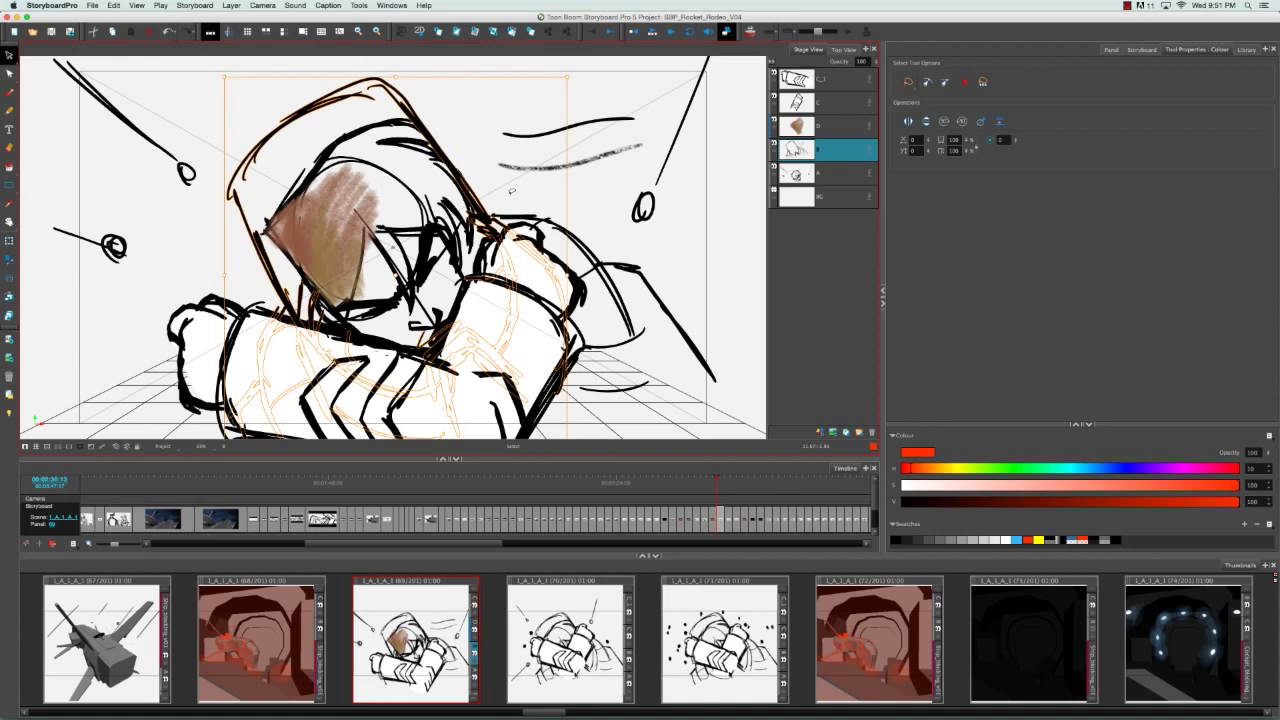
left_click(694, 234)
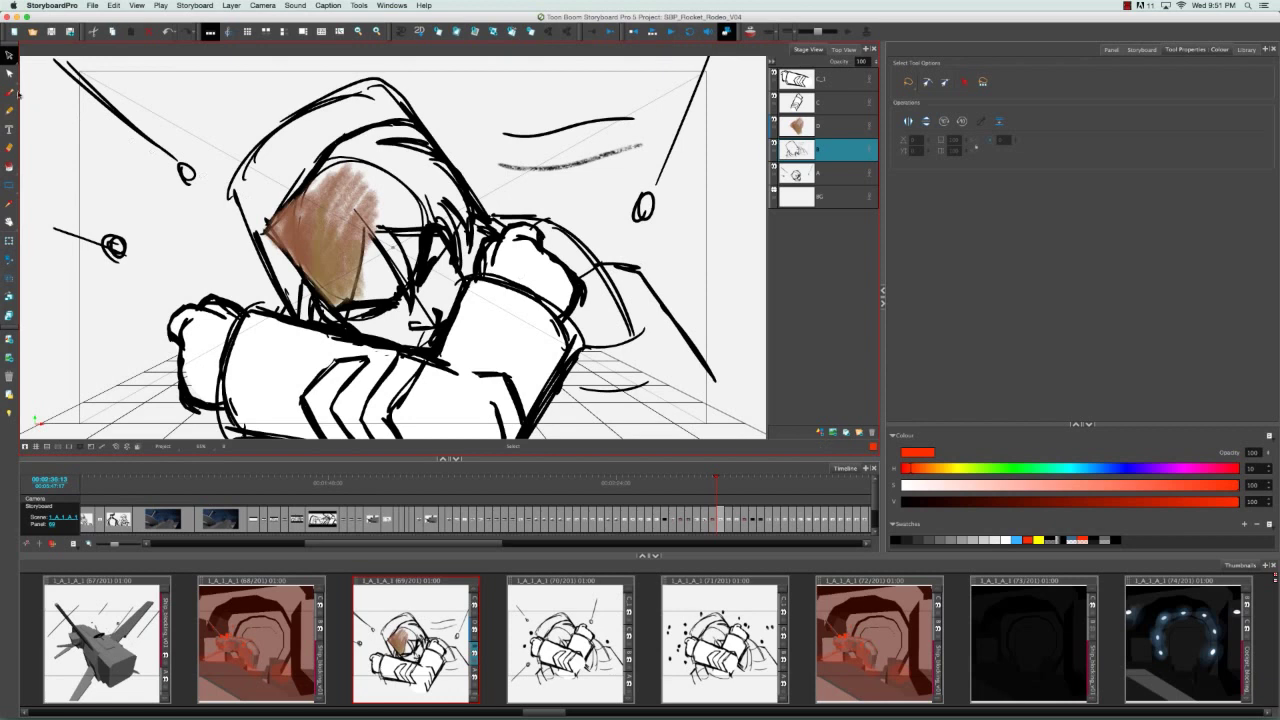
key("alt+b")
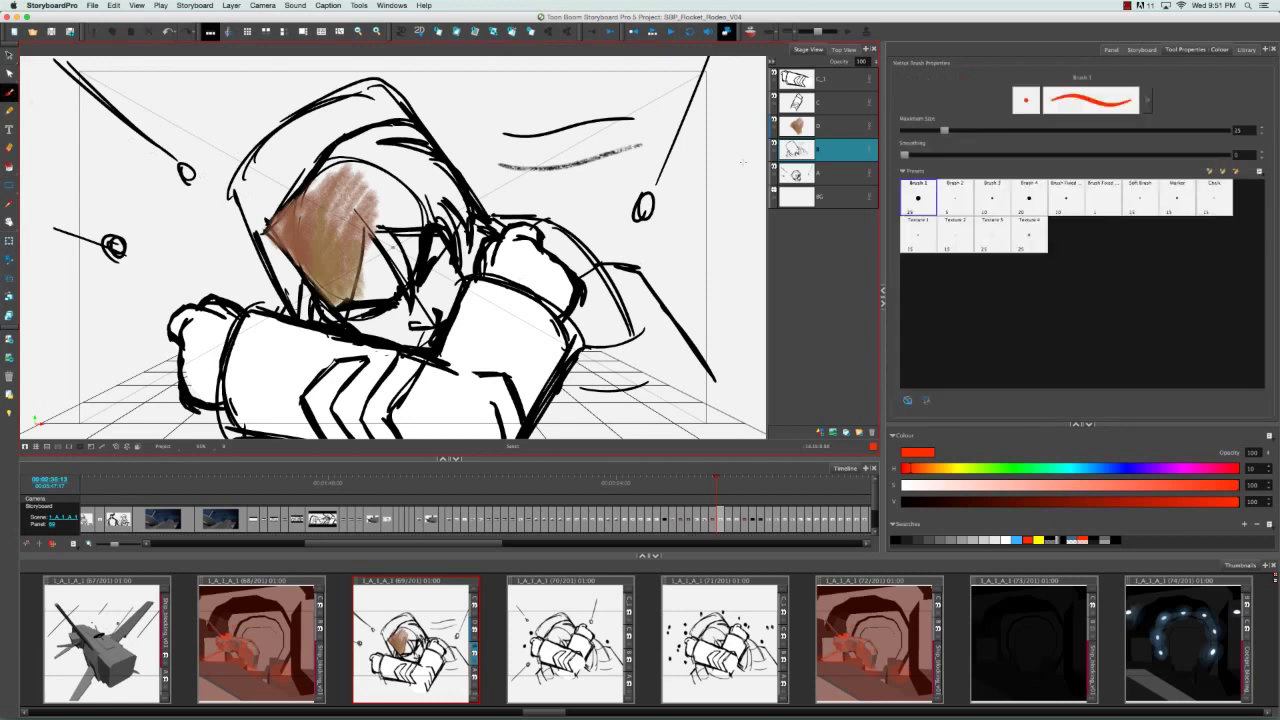
Step: Draw a short red stroke across the arm on layer C, check visibility, and add layer C_1
left_click(835, 104)
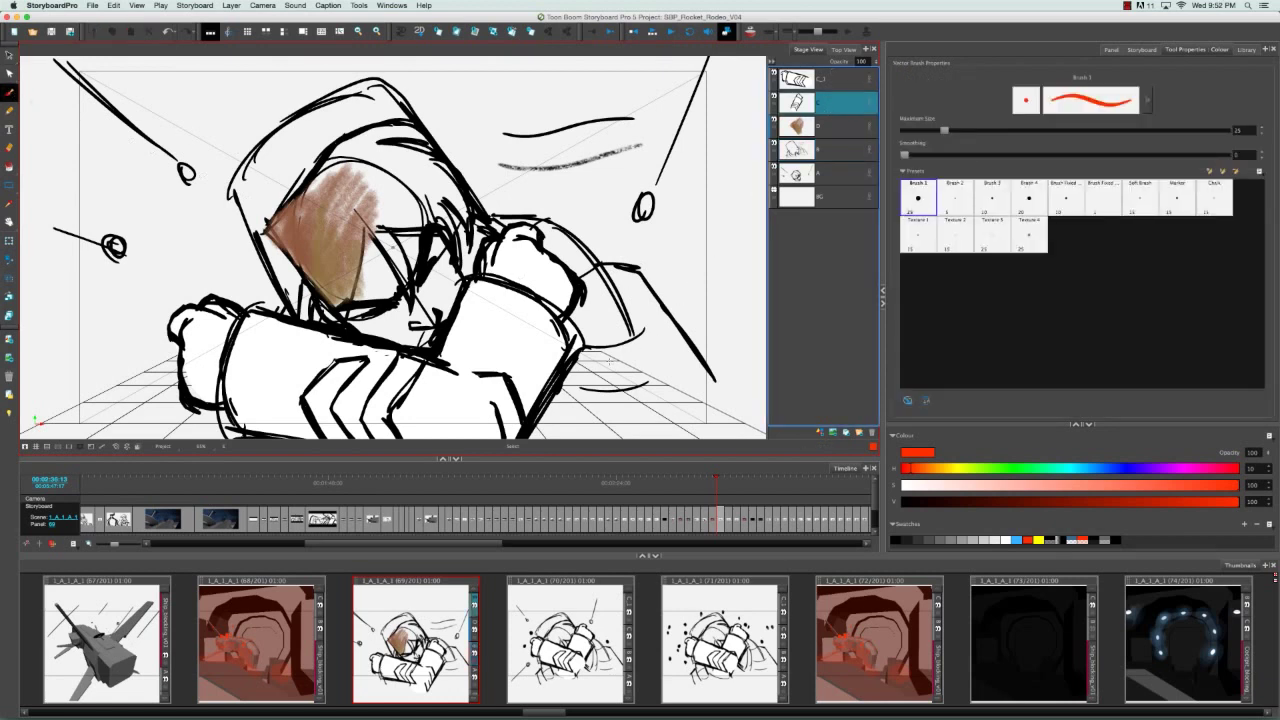
left_click_drag(542, 366, 562, 410)
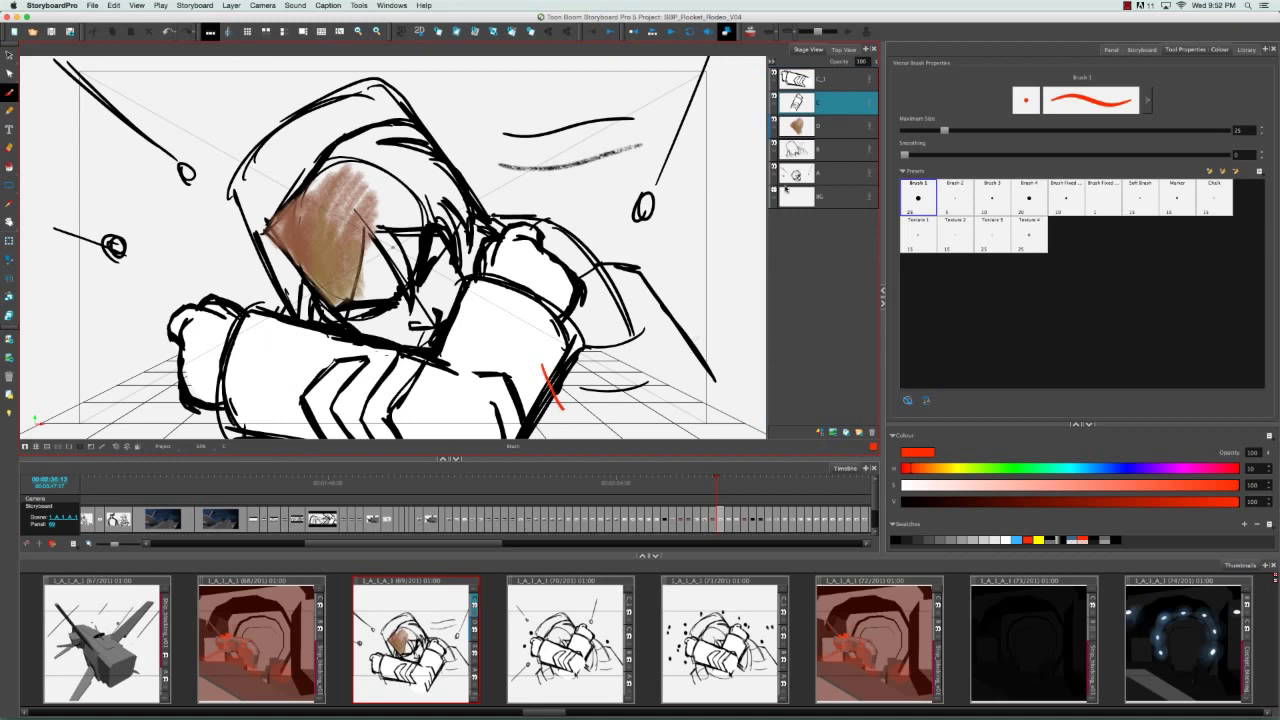
left_click(773, 98)
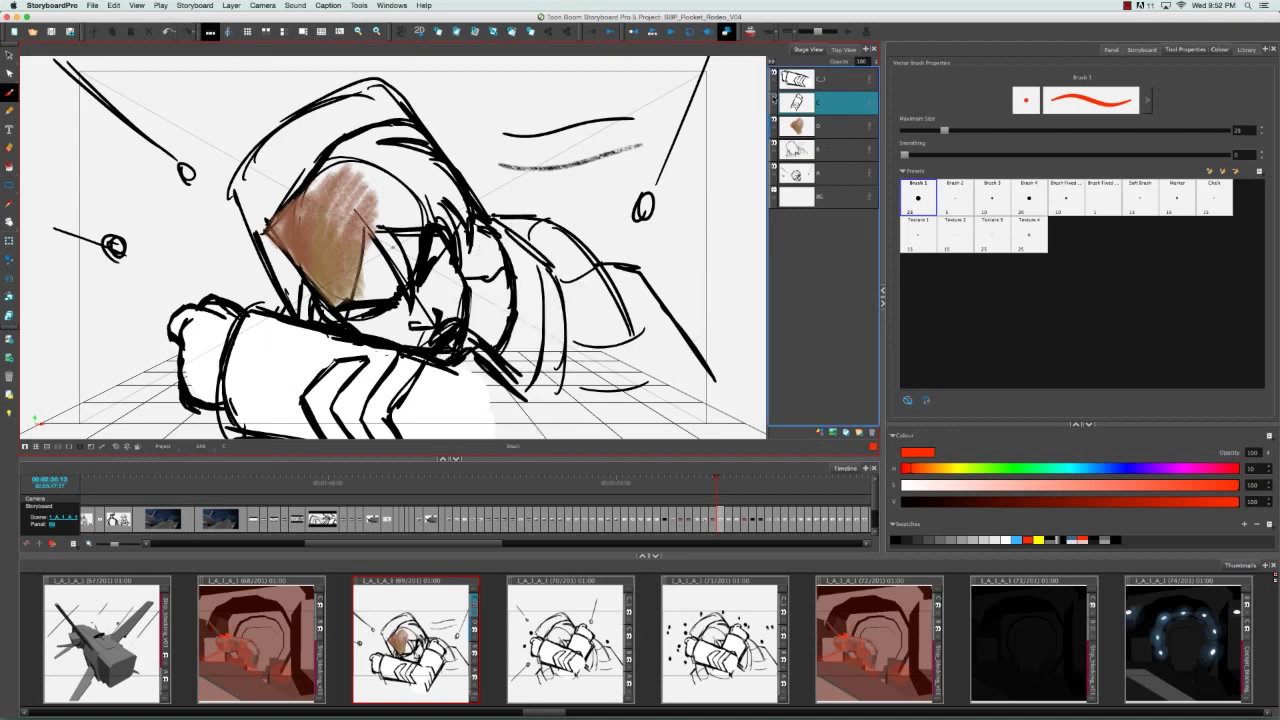
left_click(773, 98)
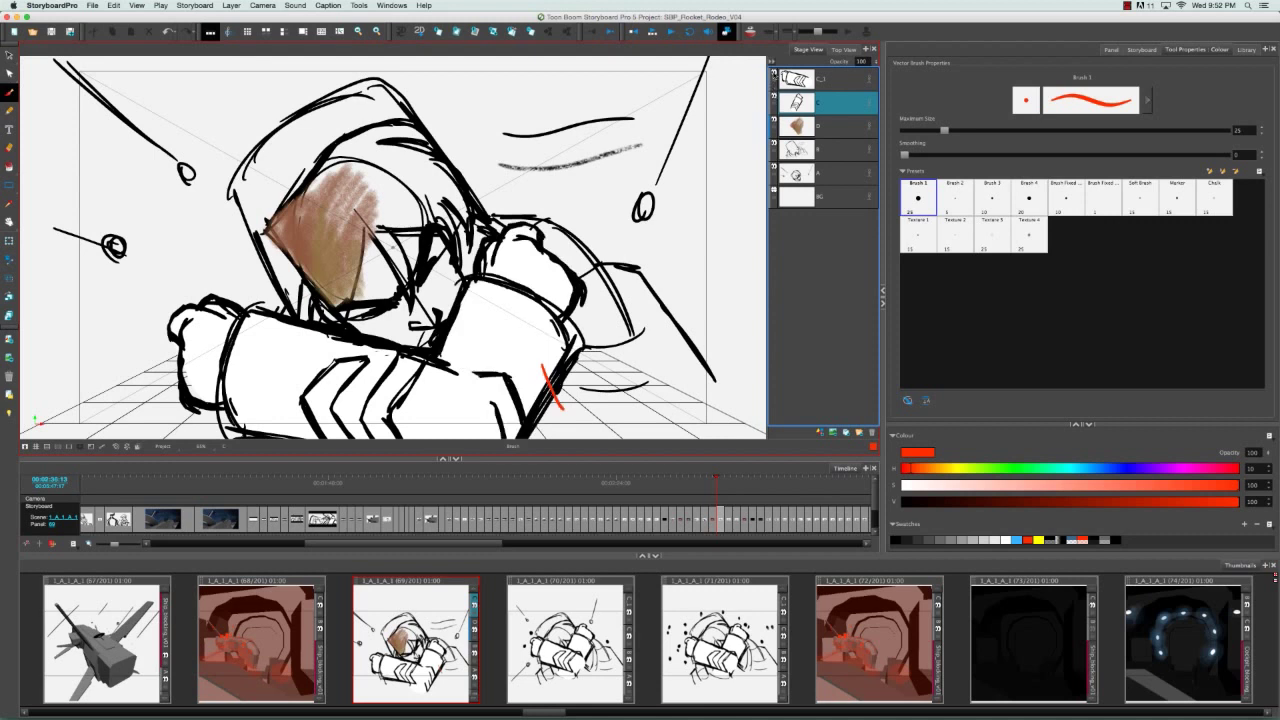
left_click(773, 76)
left_click(773, 76)
left_click(843, 86, "shift")
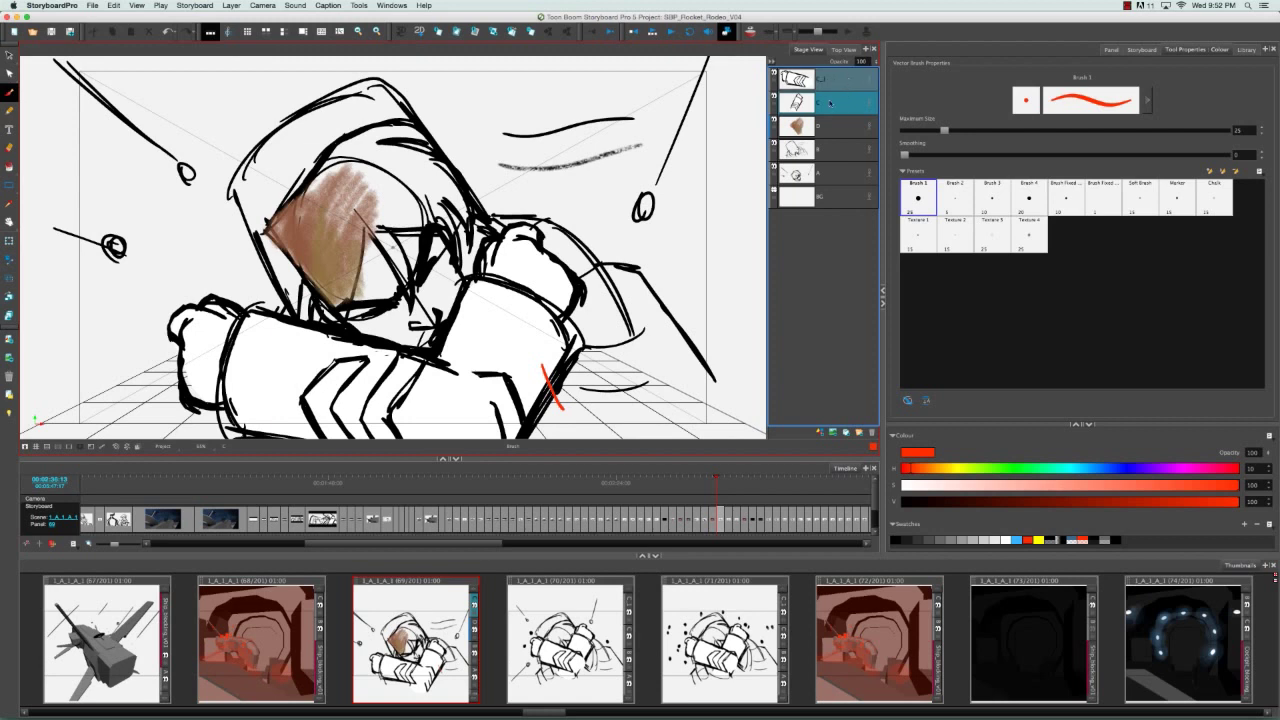
Step: Flatten layers C and C_1 and inspect the resulting strokes with the Select tool
left_click(358, 6)
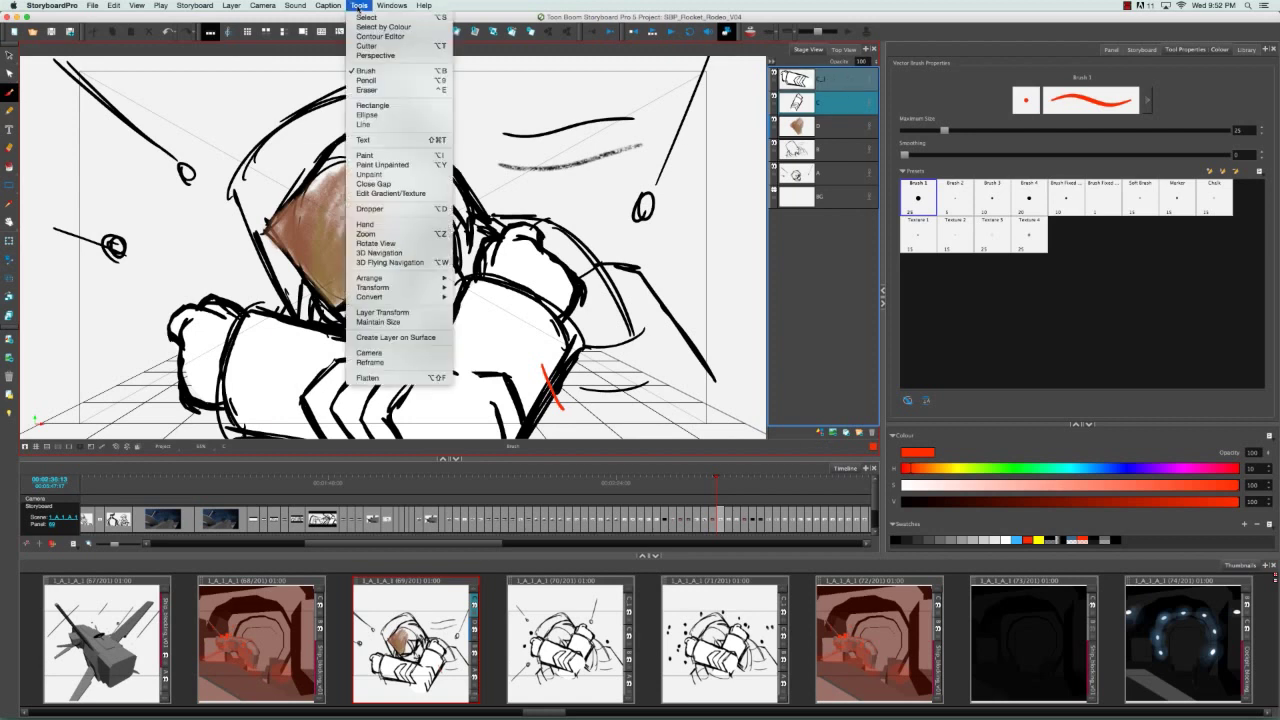
left_click(400, 378)
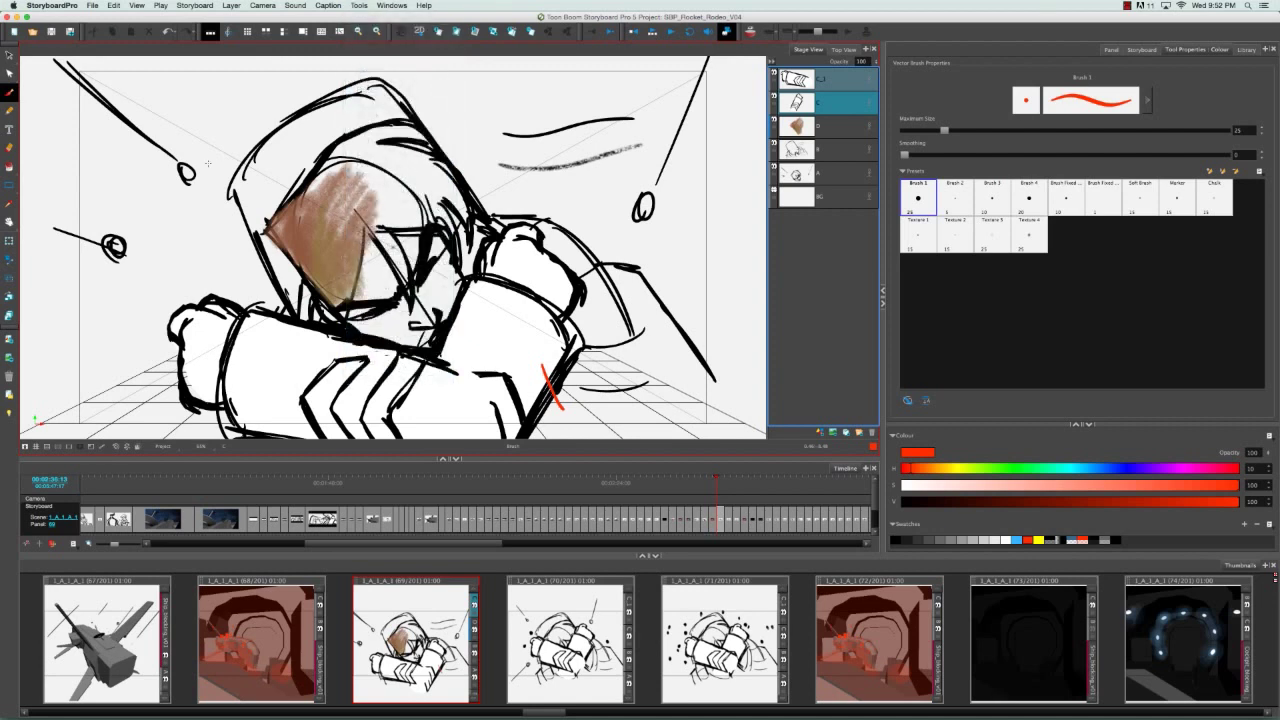
key("alt+s")
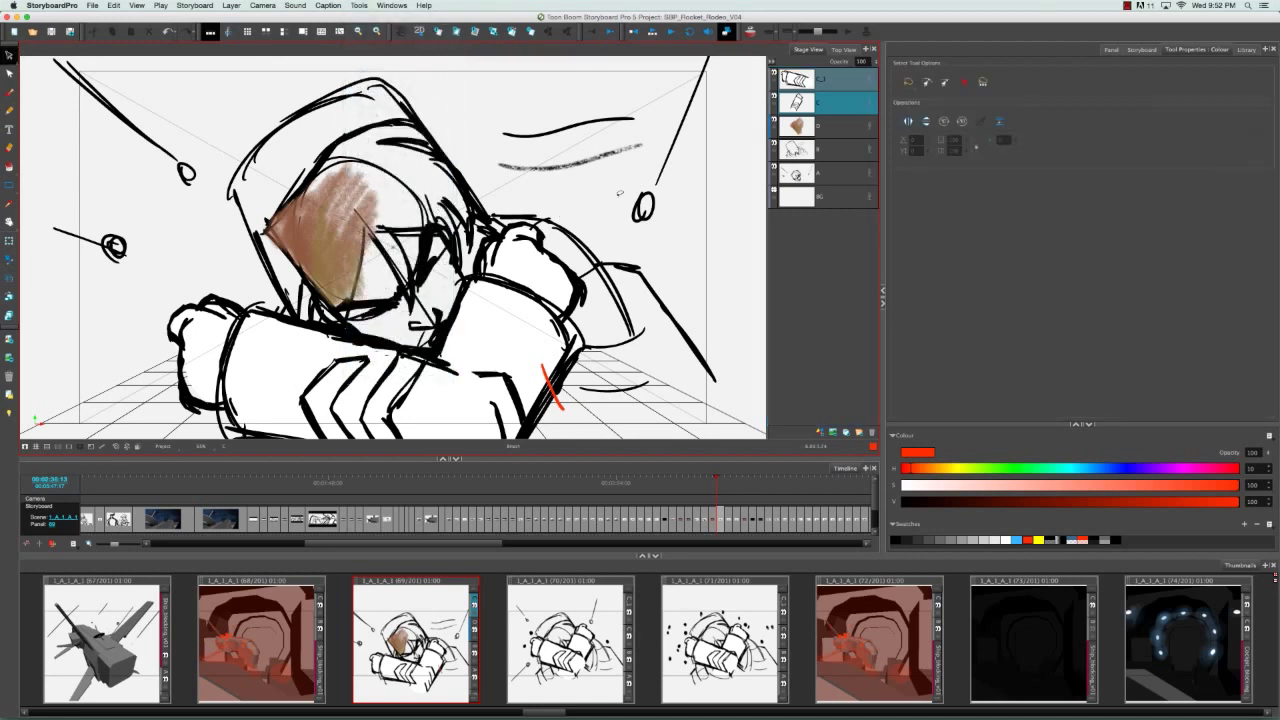
key("Down")
key("Up")
key("Up")
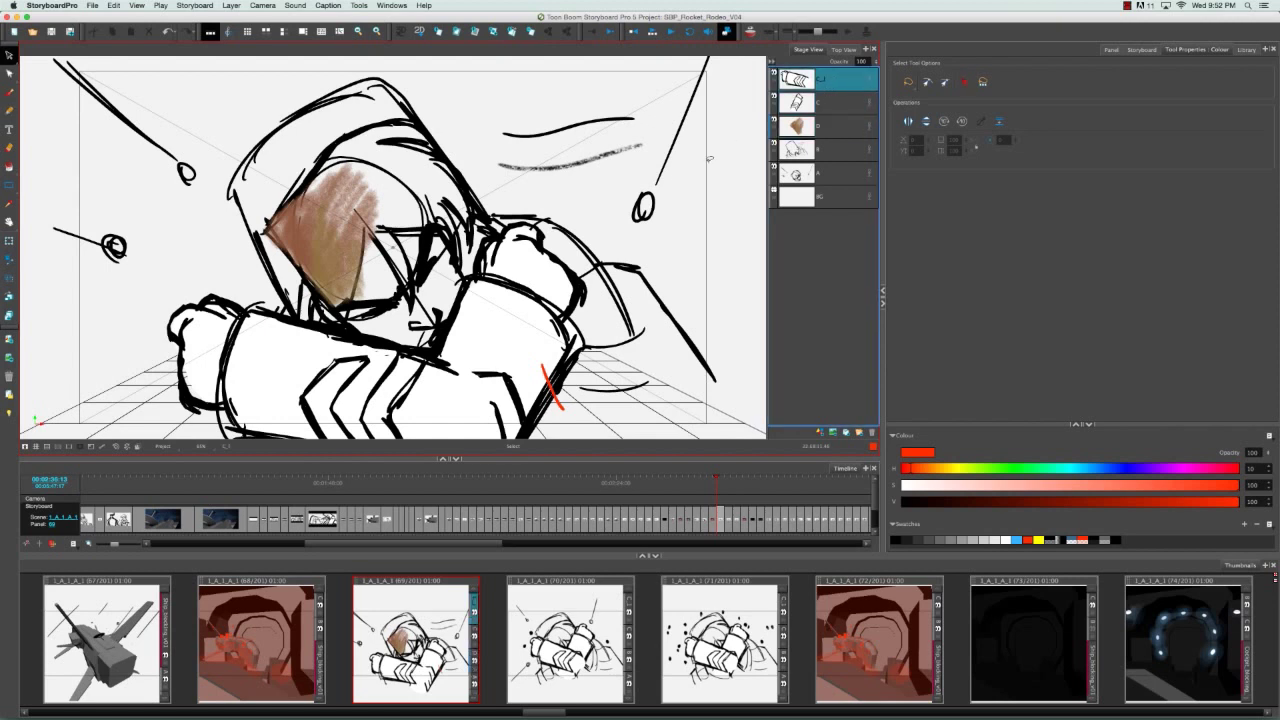
left_click(232, 300)
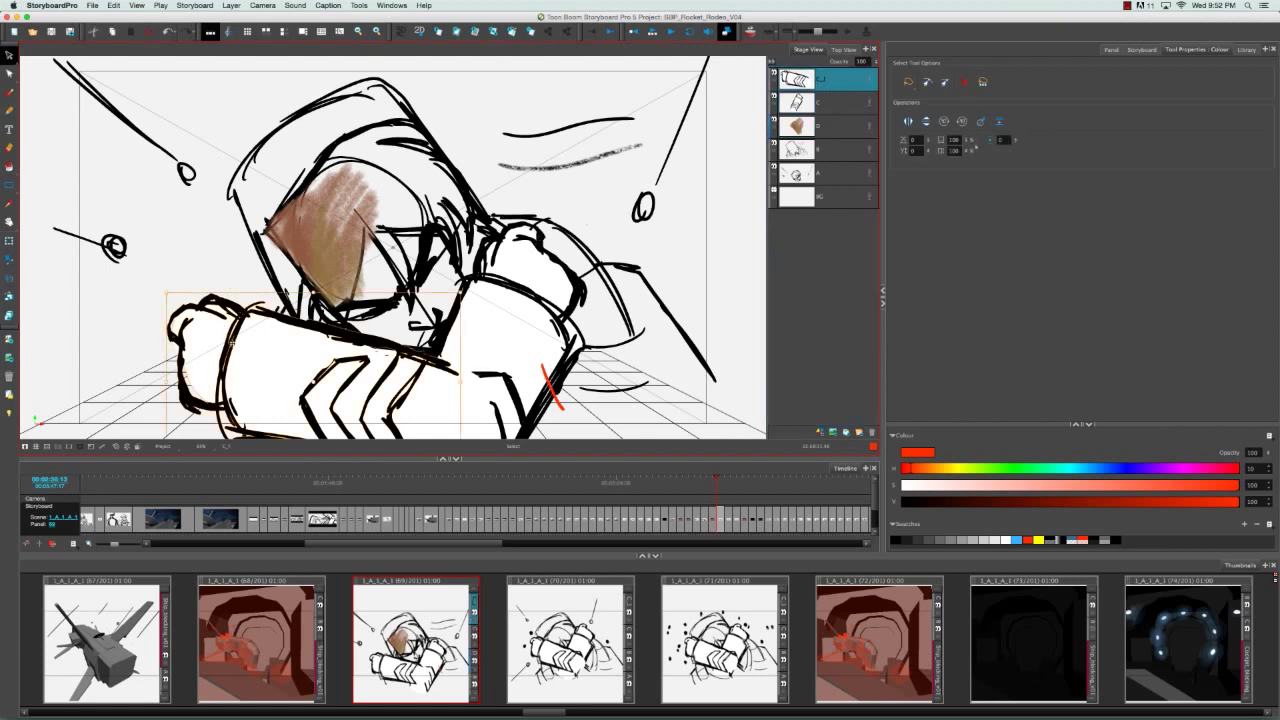
Step: On layer C, select the small red test stroke and move it about 70 px right
left_click(845, 104)
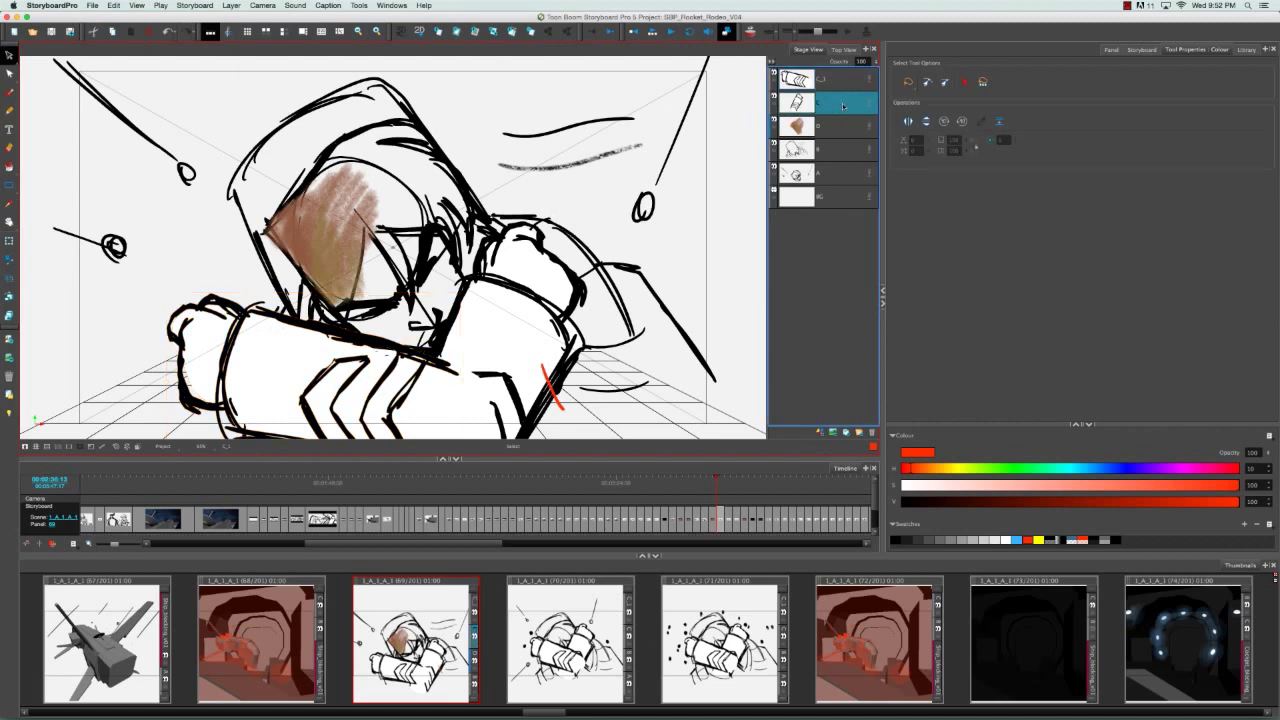
left_click(512, 310)
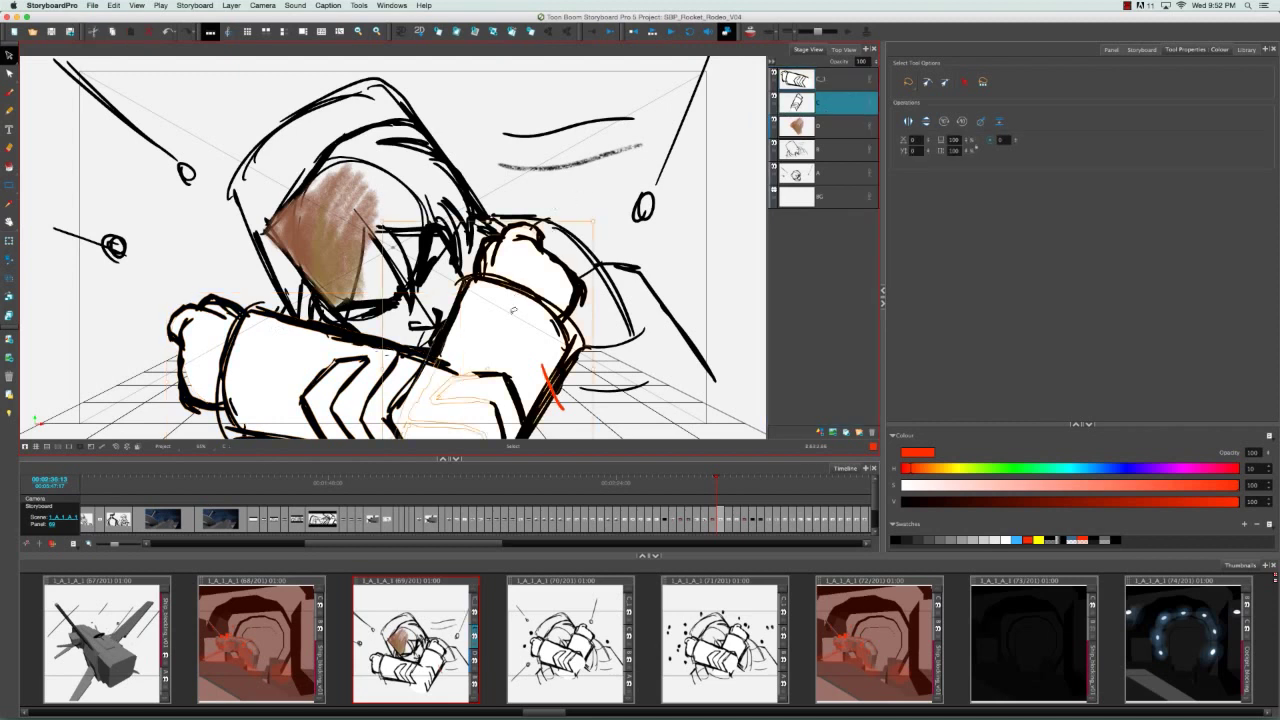
left_click(636, 415)
left_click(558, 402)
left_click_drag(556, 402, 626, 400)
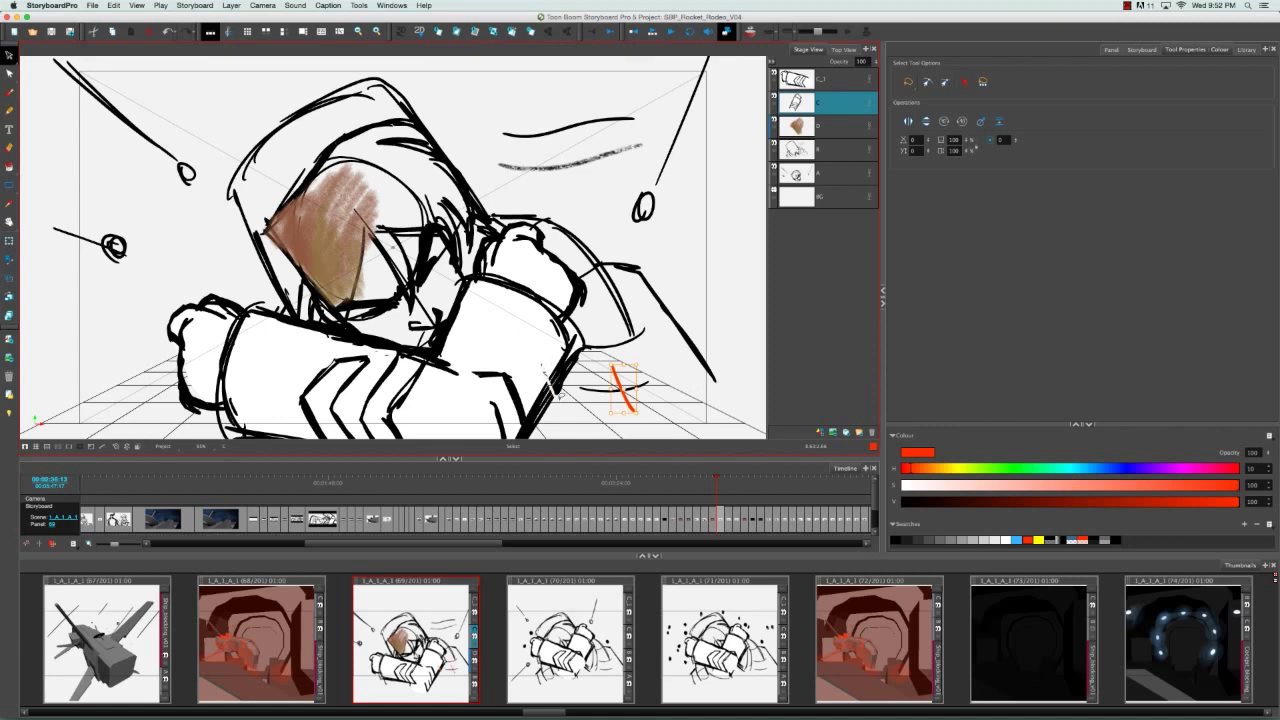
Step: Undo the move so the red test stroke returns beside the arm, then browse the menus
key("ctrl+z")
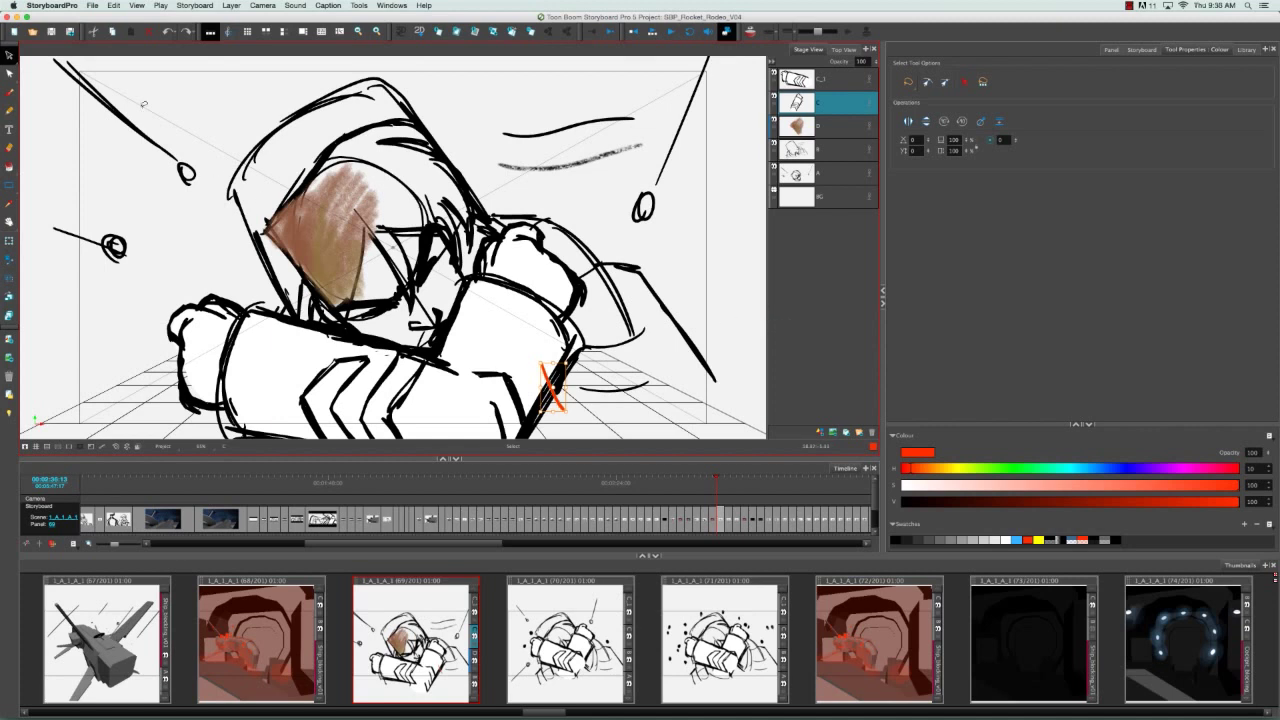
left_click(92, 5)
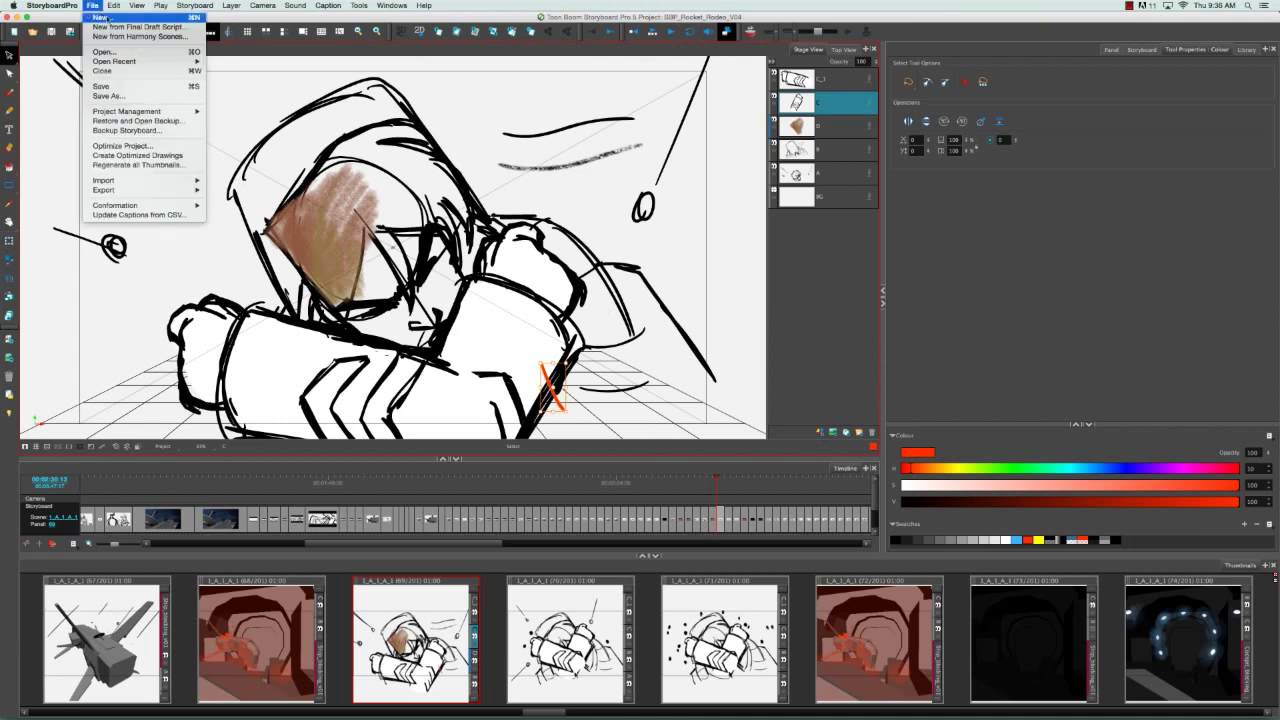
mouse_move(195, 180)
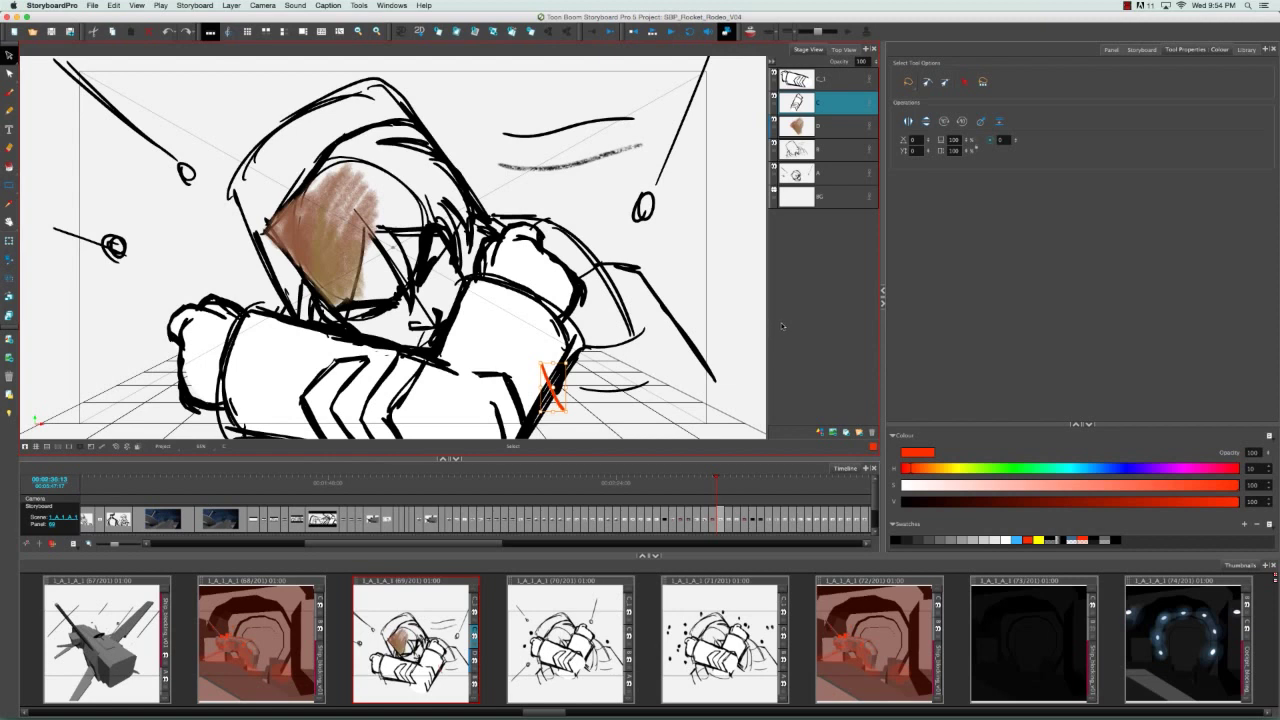
left_click(195, 5)
left_click(205, 324)
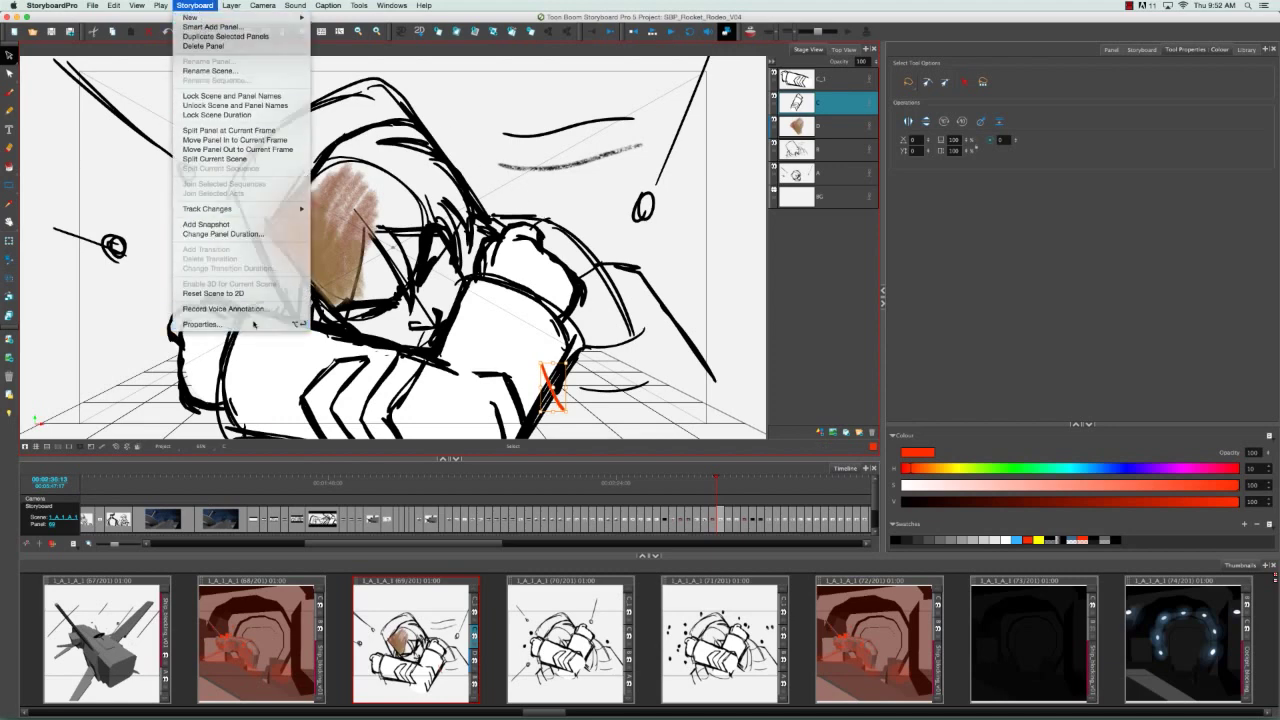
left_click(602, 227)
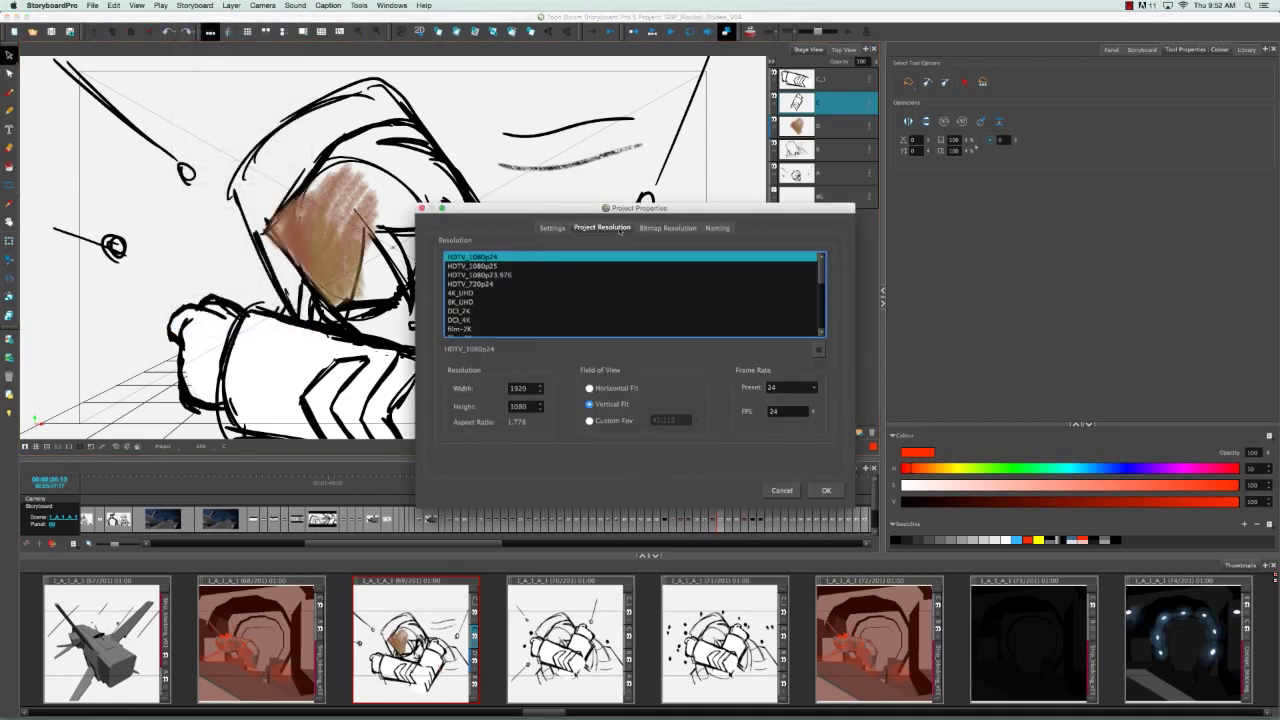
scroll(800, 290, "down", 3)
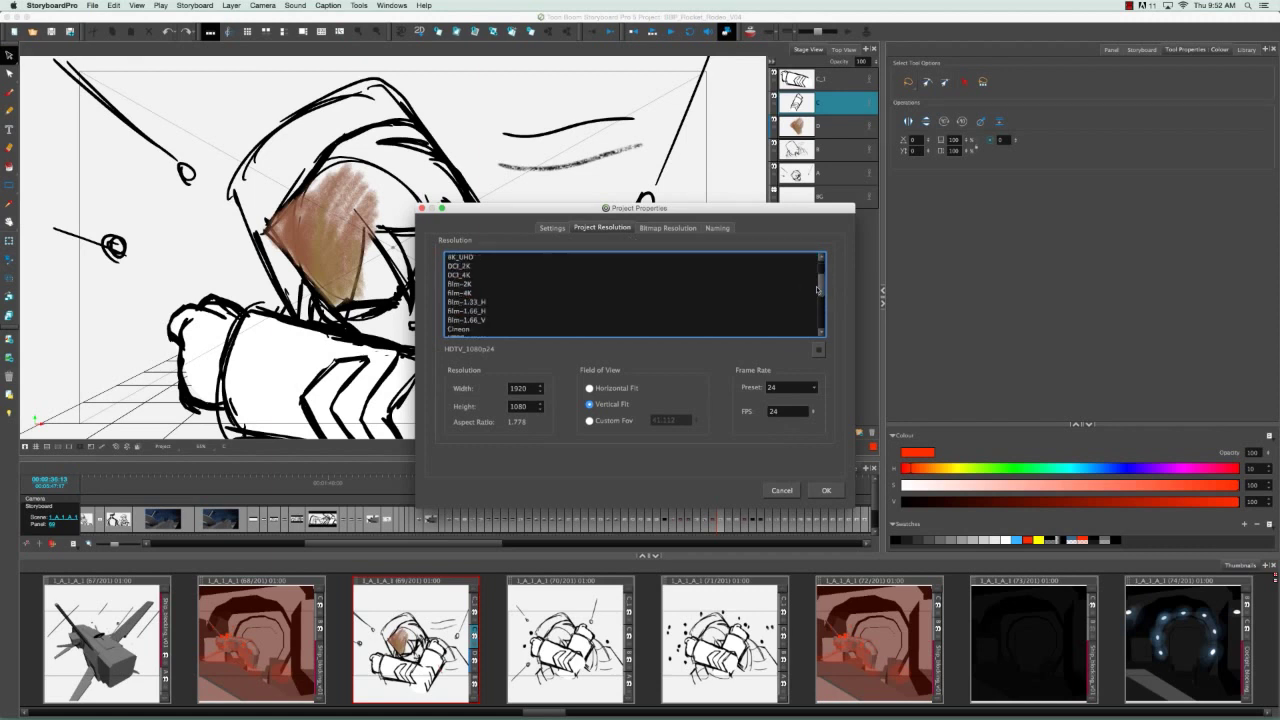
left_click(779, 302)
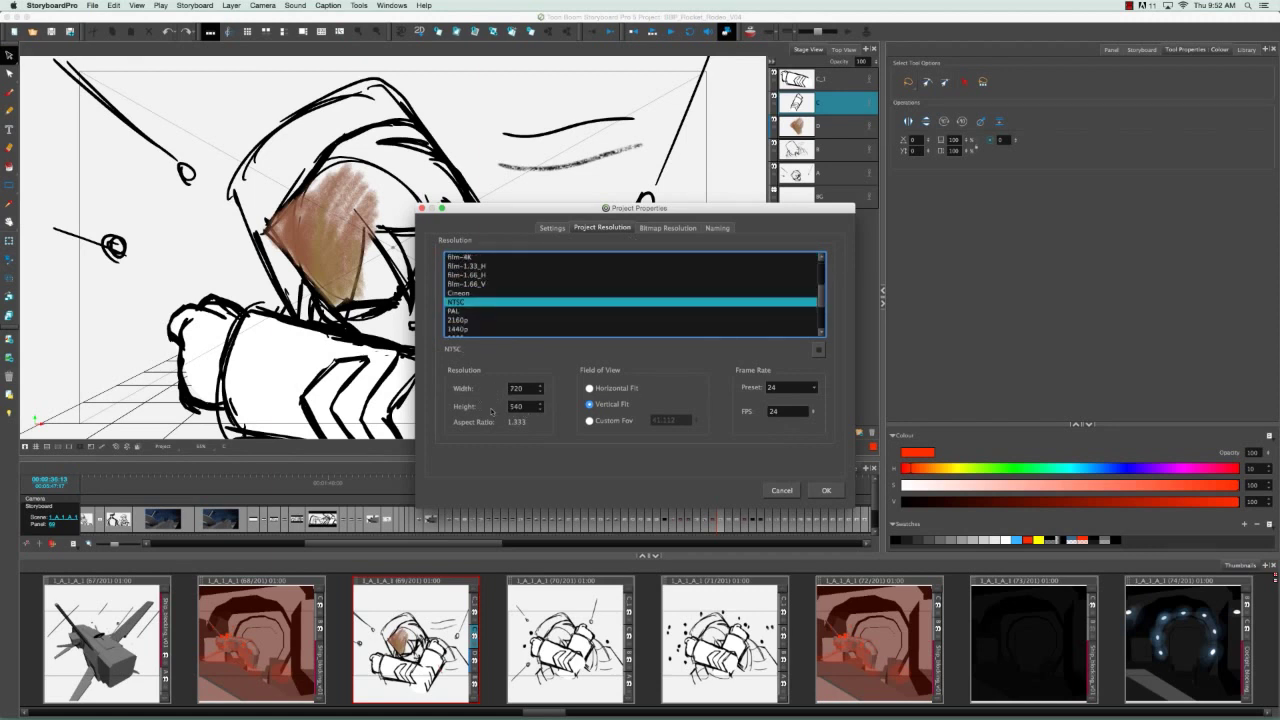
left_click(778, 490)
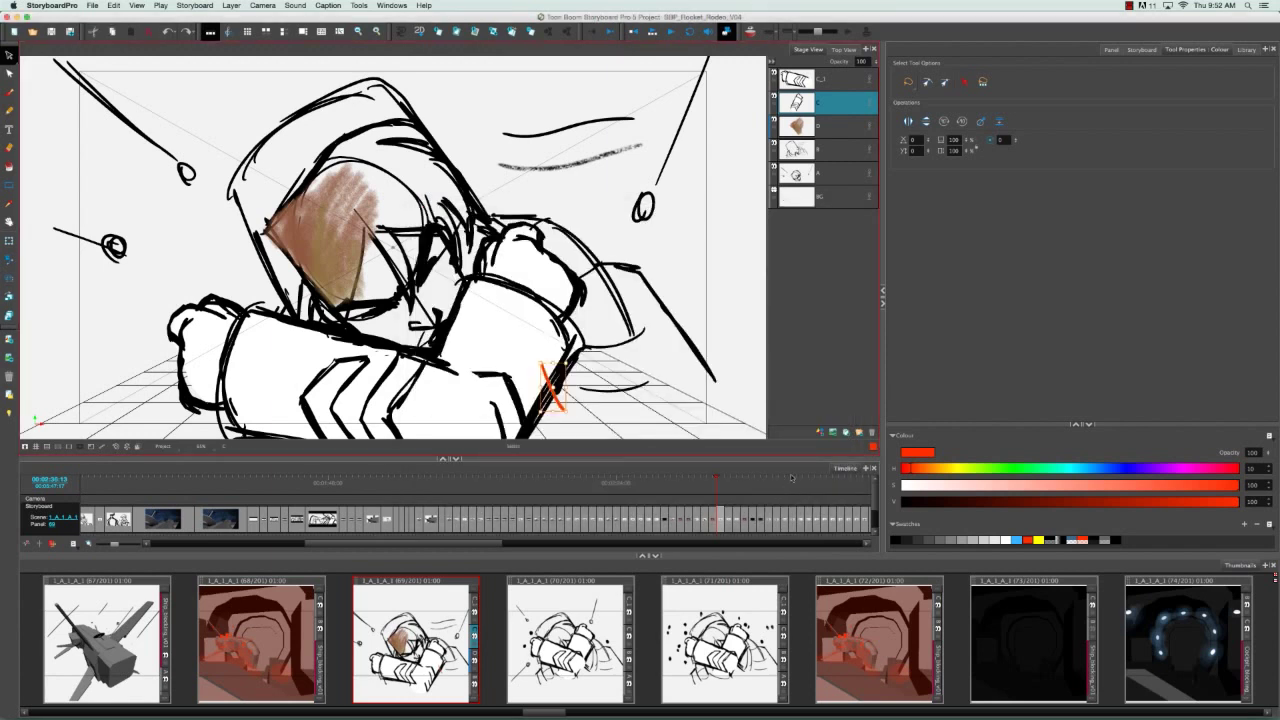